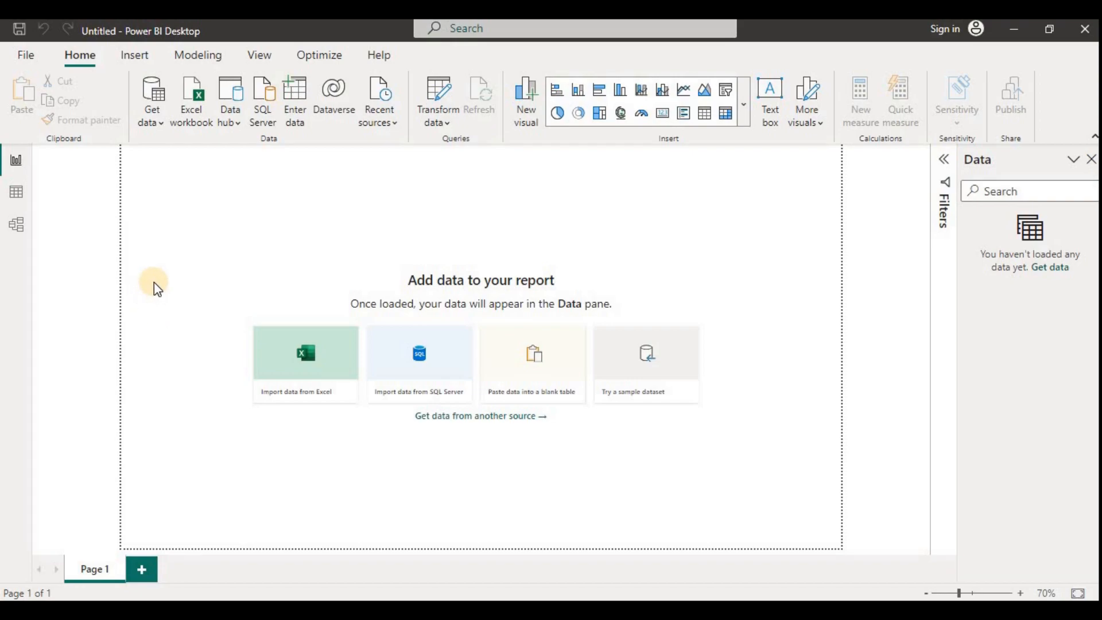
Add a calculated table to the report and name it Date in its formula.
left_click(195, 58)
left_click(212, 121)
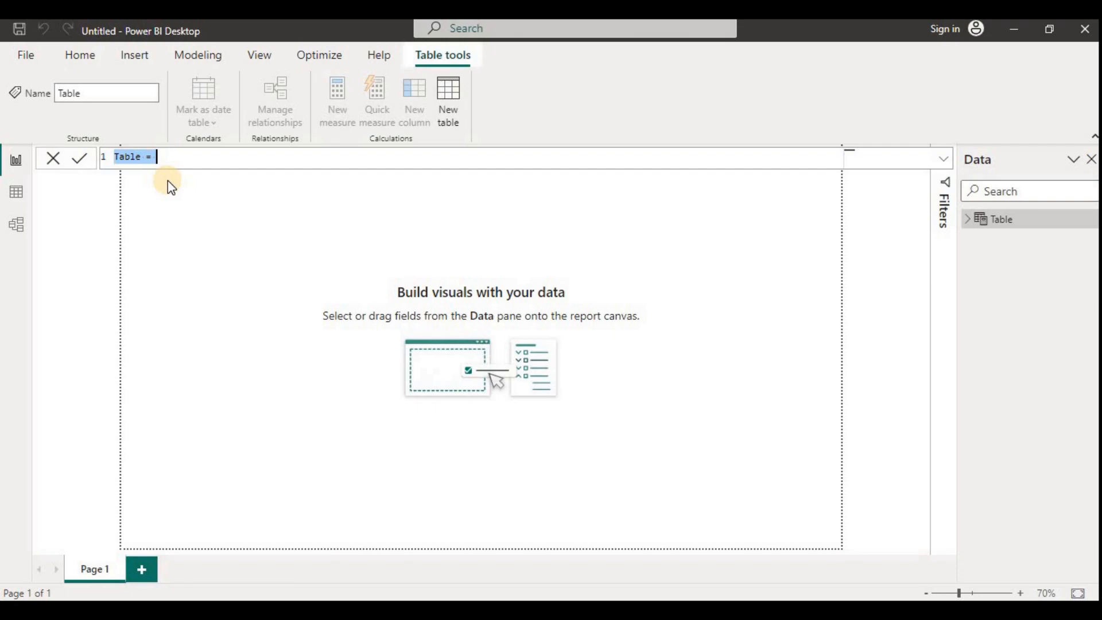
double_click(129, 157)
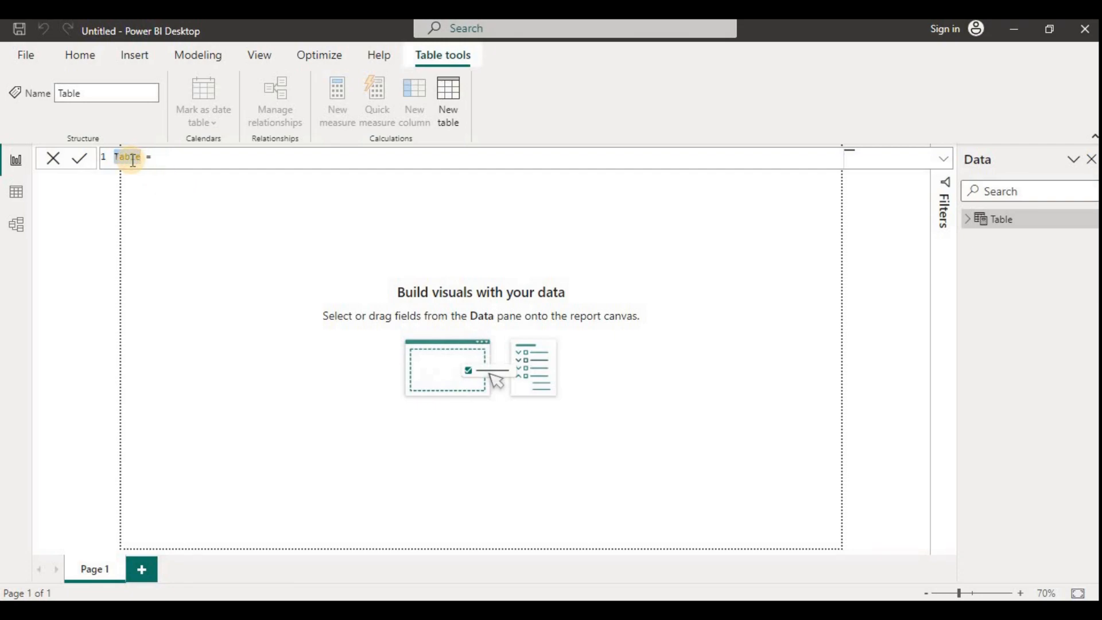
type("Date")
left_click(159, 159)
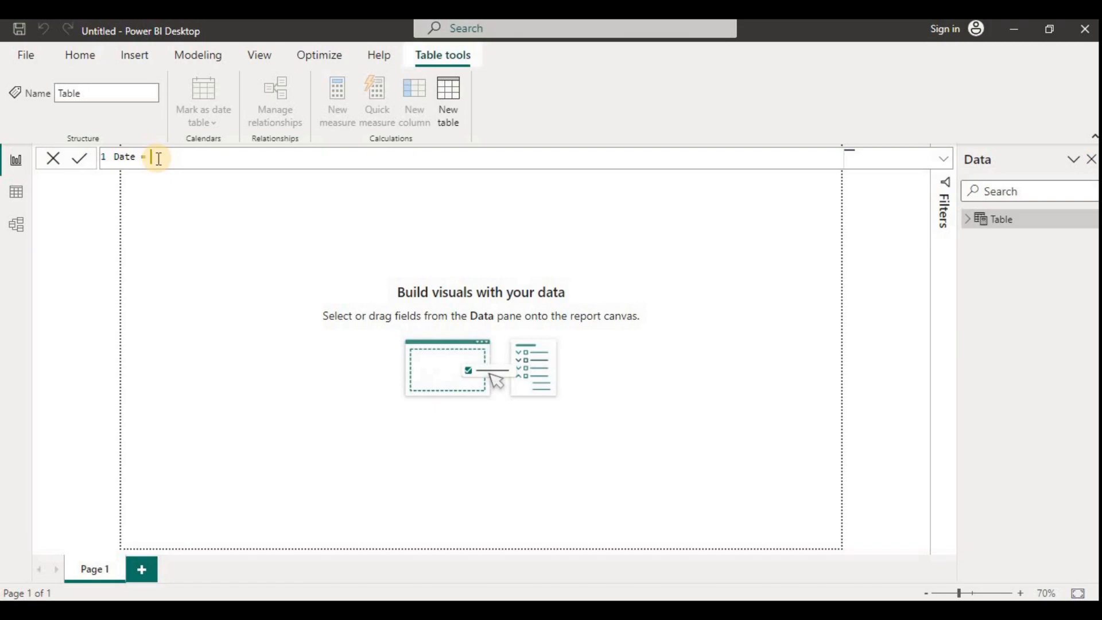
Define the Date table as CALENDAR(date(2023,1,1),date(2023,12,31)) and commit the formula.
type("CALENDAR(")
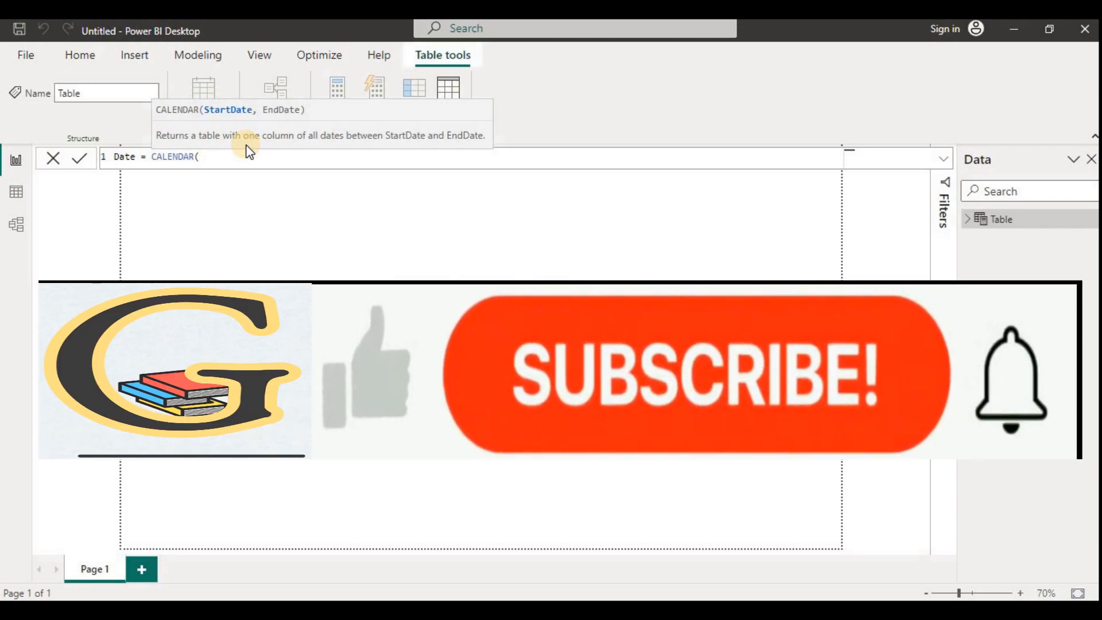
type("date(2023")
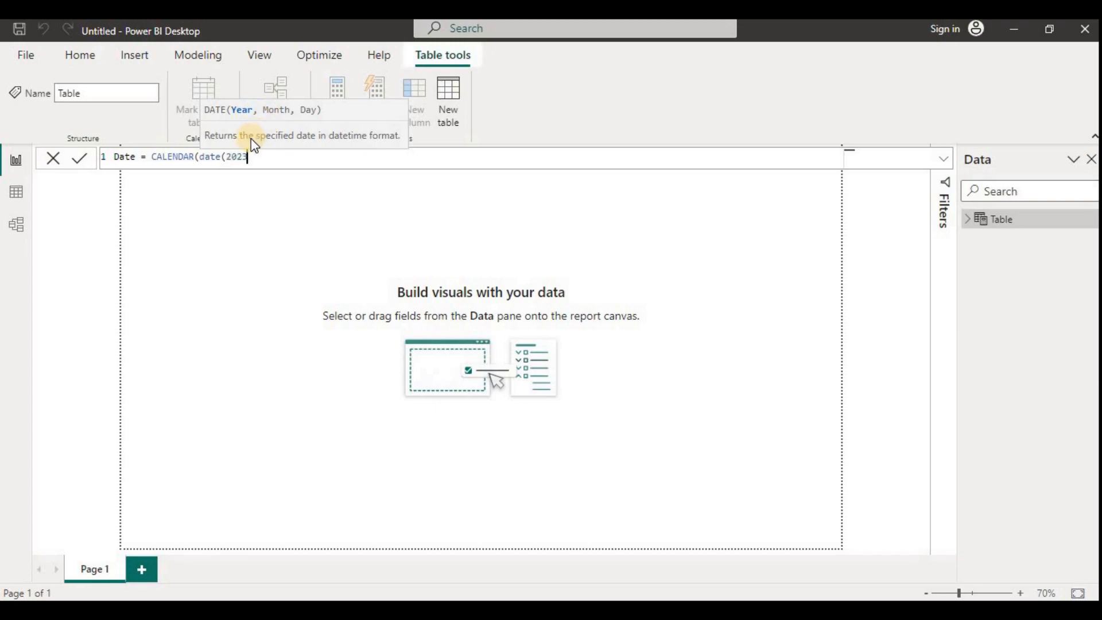
type(",1,1)")
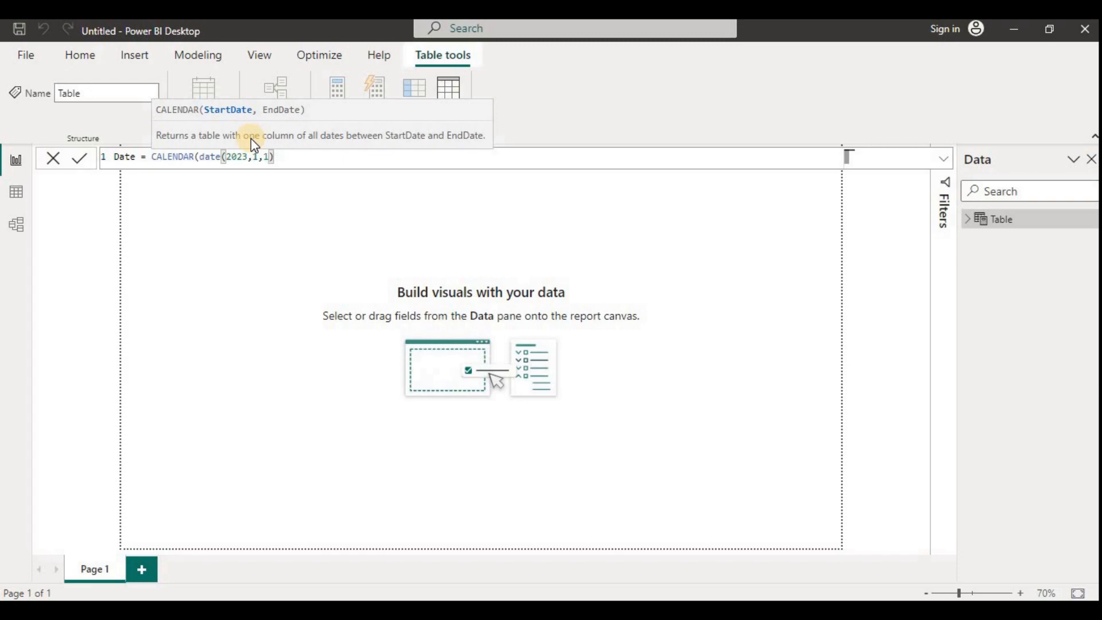
type(",date")
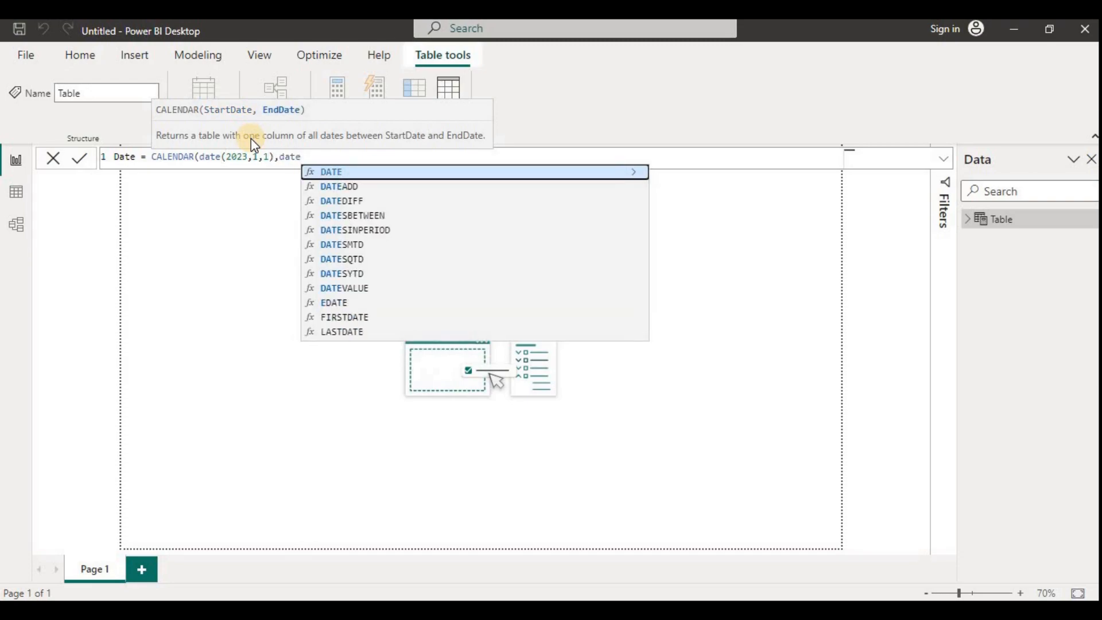
type("(")
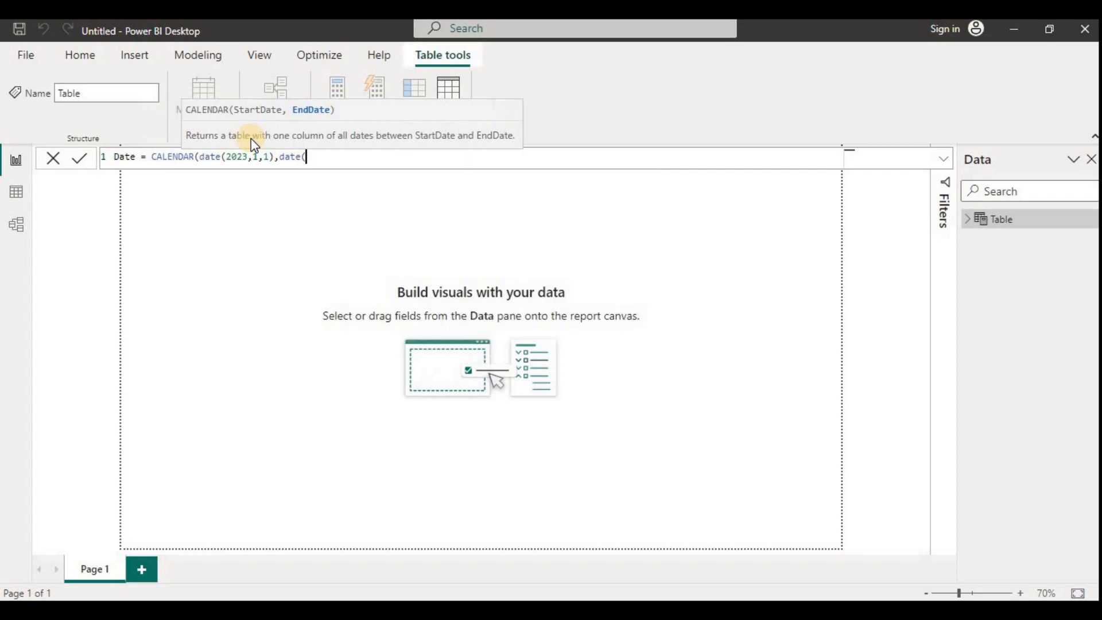
type("2023,12,3")
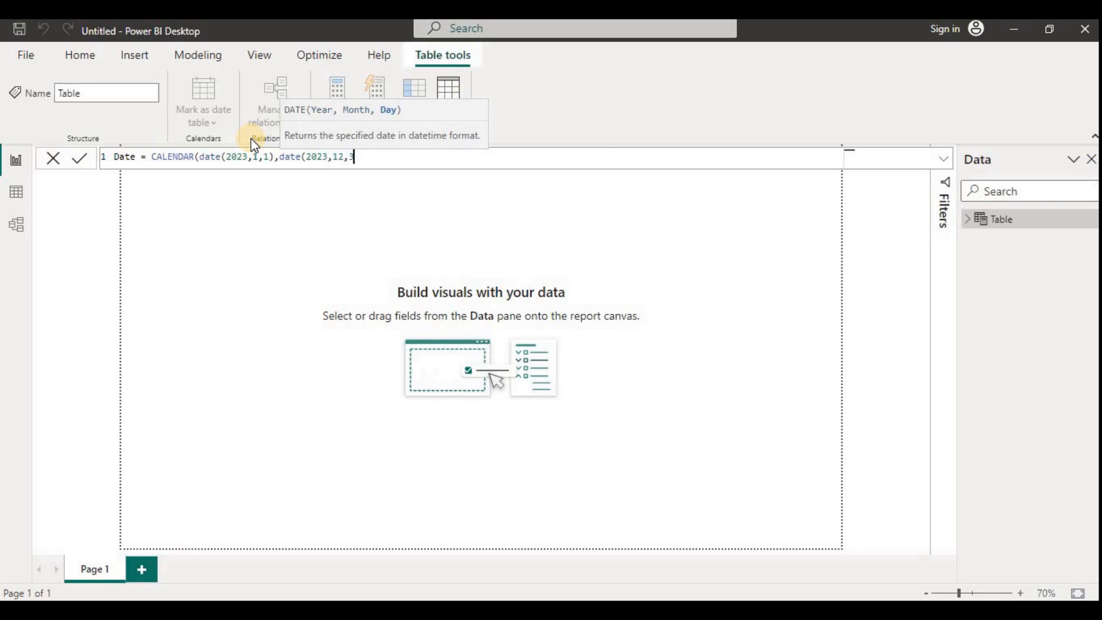
type("1)")
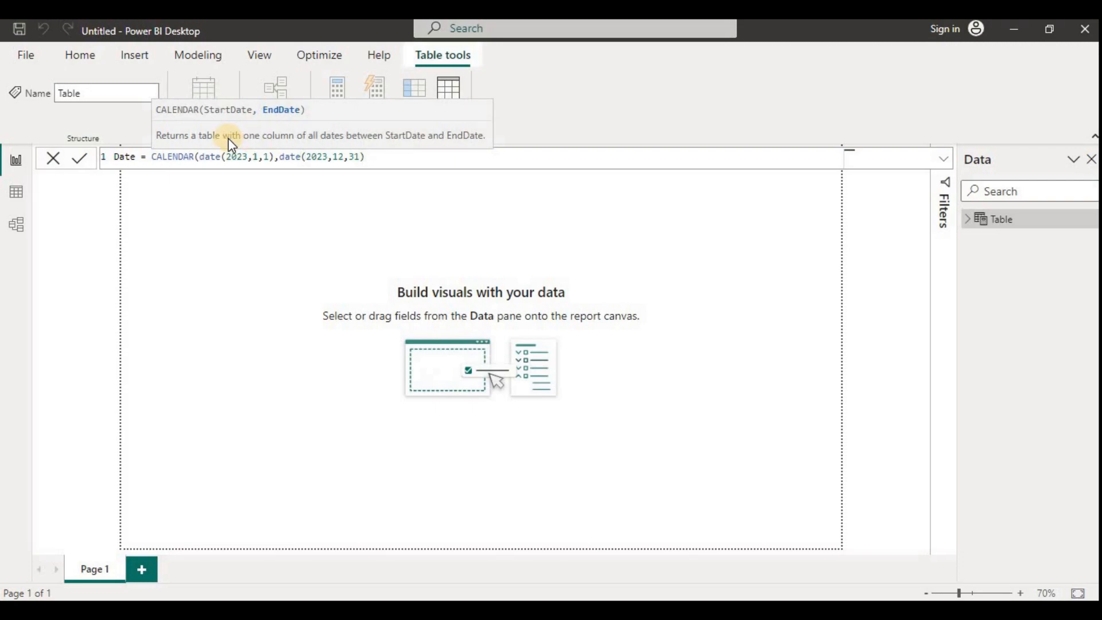
left_click(78, 163)
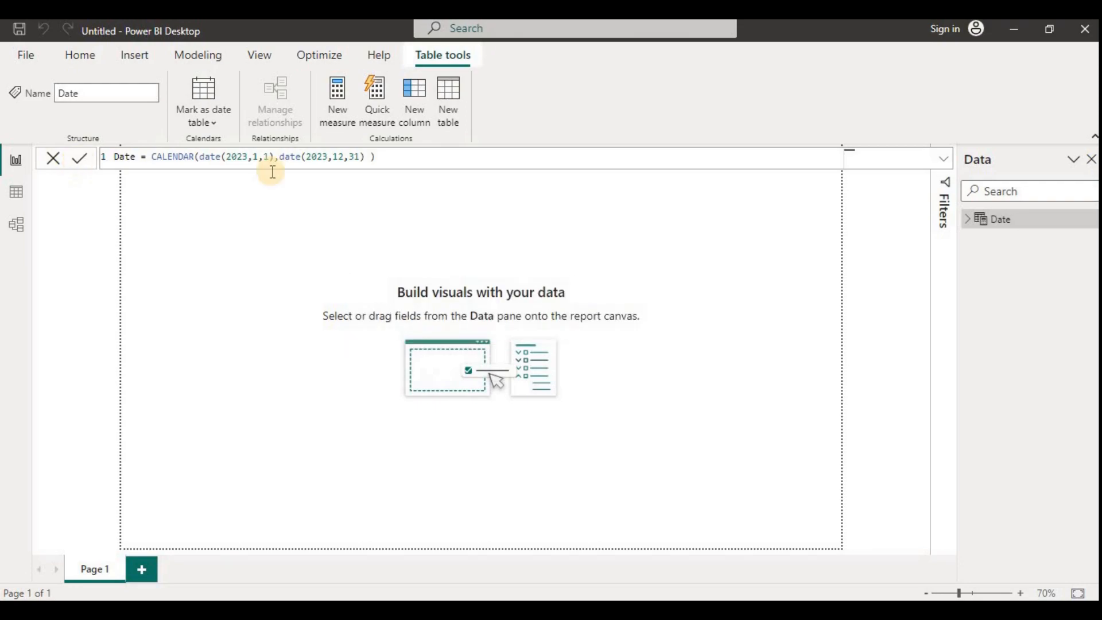
Show the Date table's rows and widen the Date column to examine its full range of dates.
left_click(965, 222)
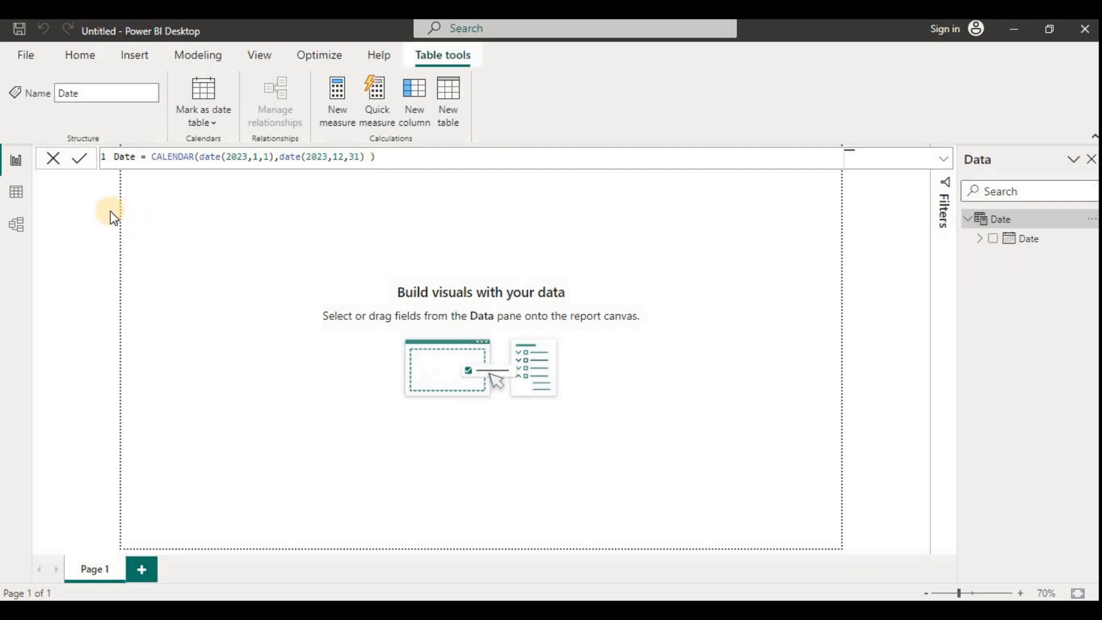
left_click(17, 202)
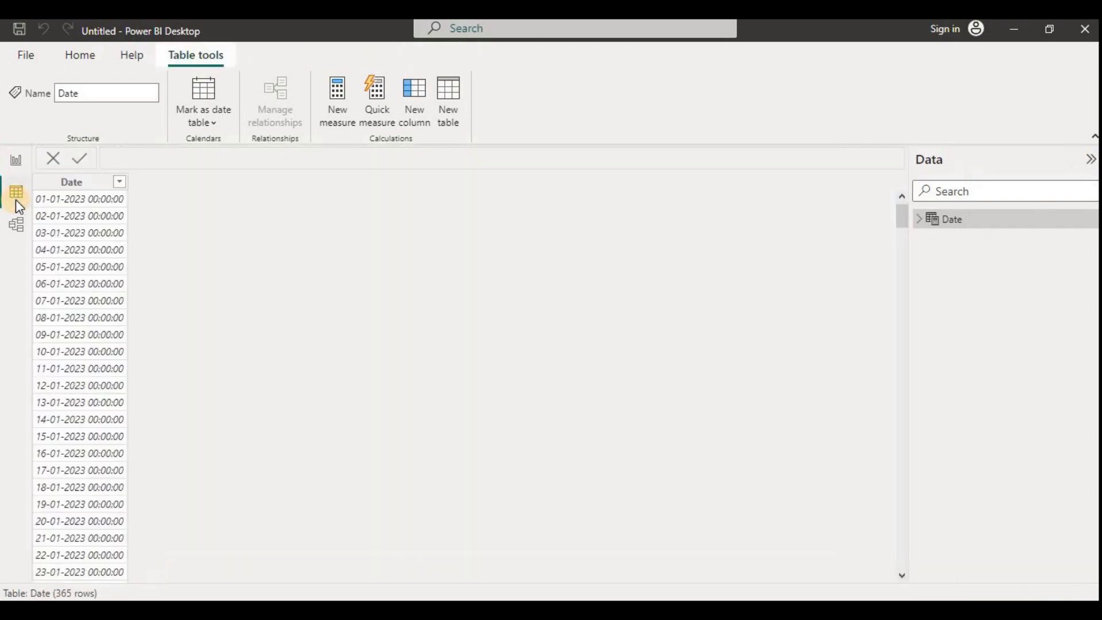
left_click_drag(127, 184, 197, 181)
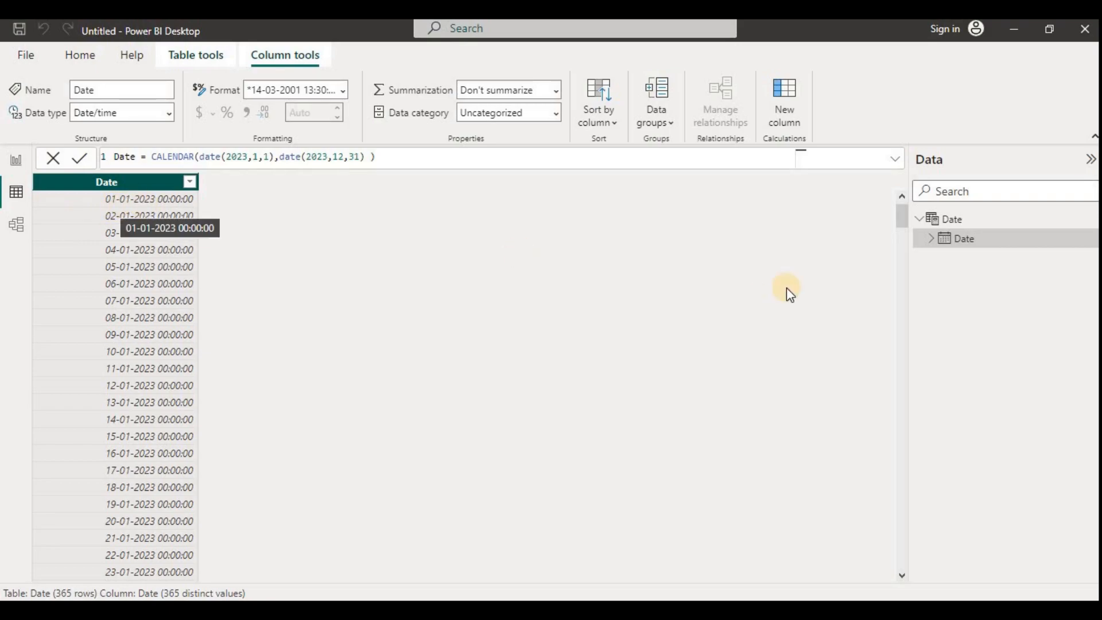
left_click_drag(899, 221, 757, 546)
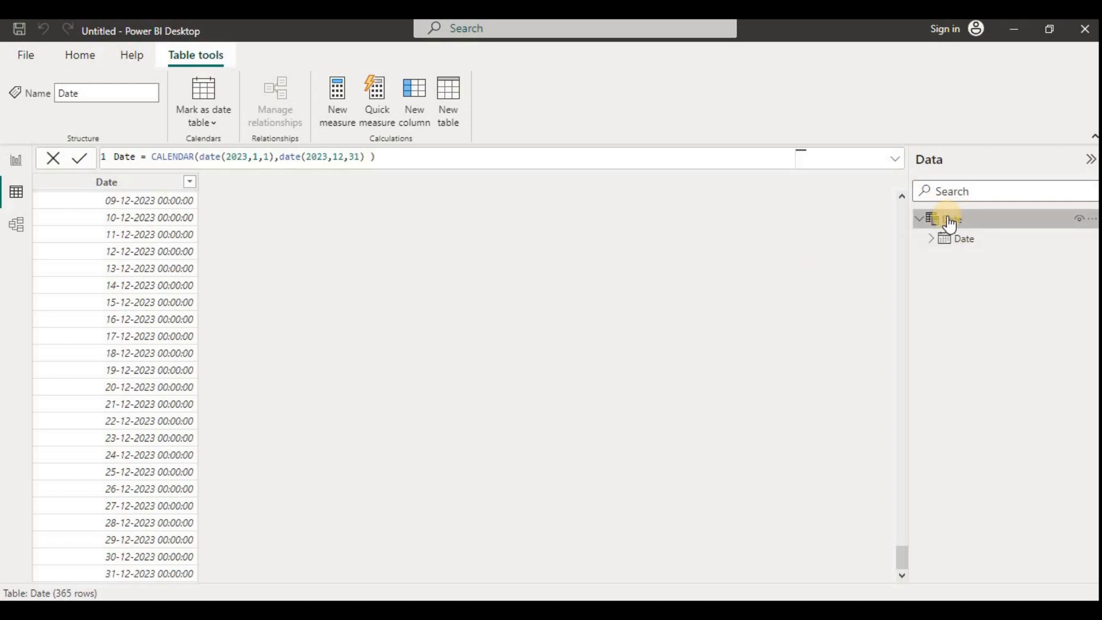
Add a calculated column to the Date table and name it Year in its formula.
right_click(949, 220)
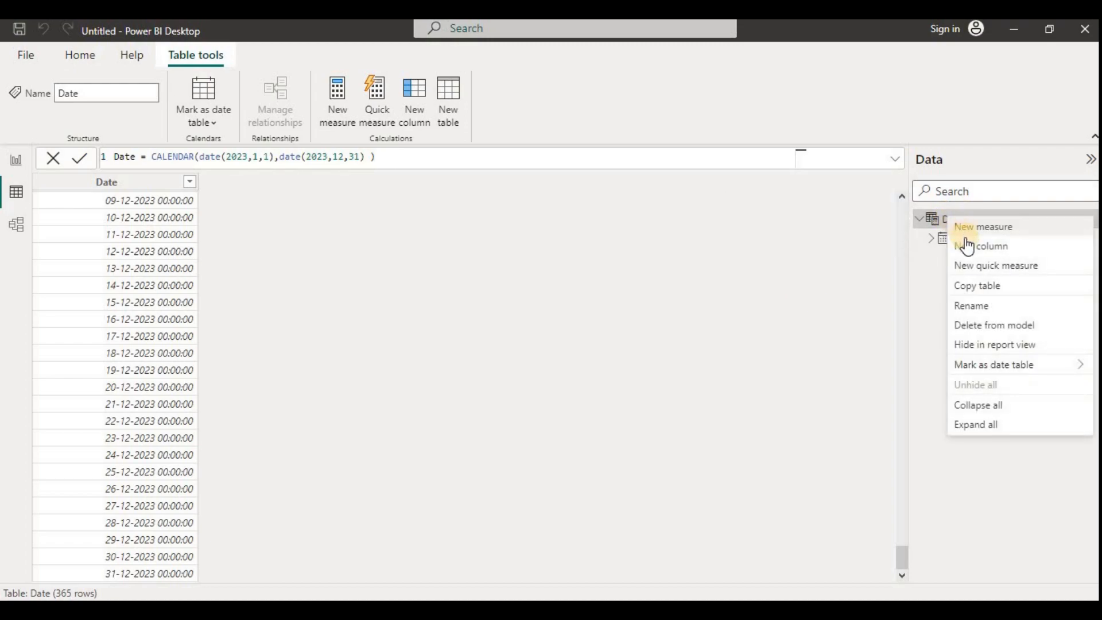
left_click(853, 275)
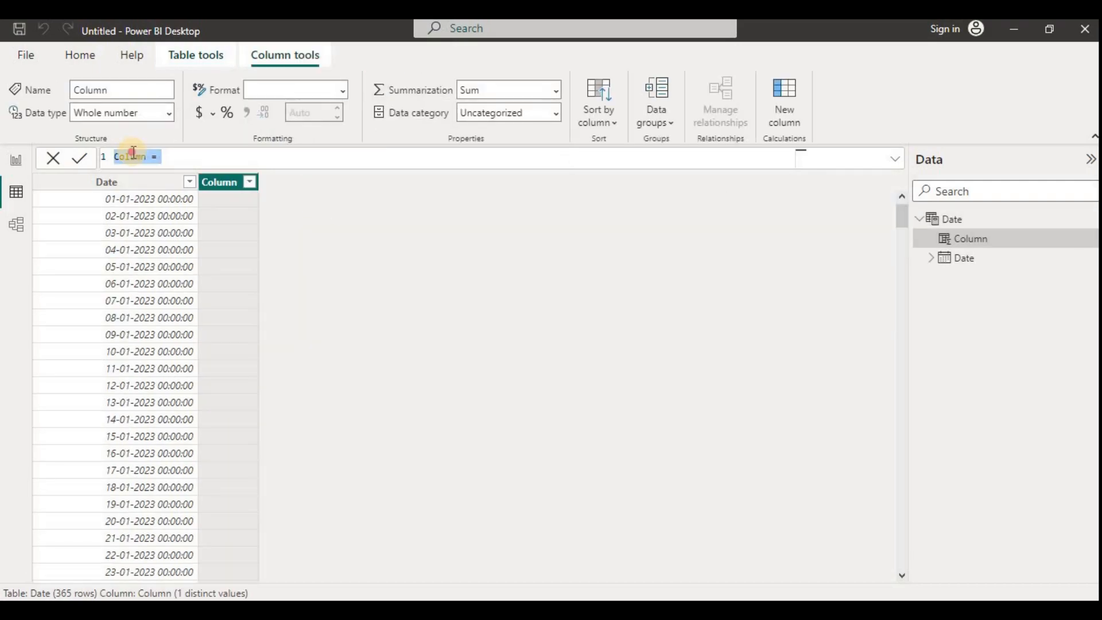
type("Year")
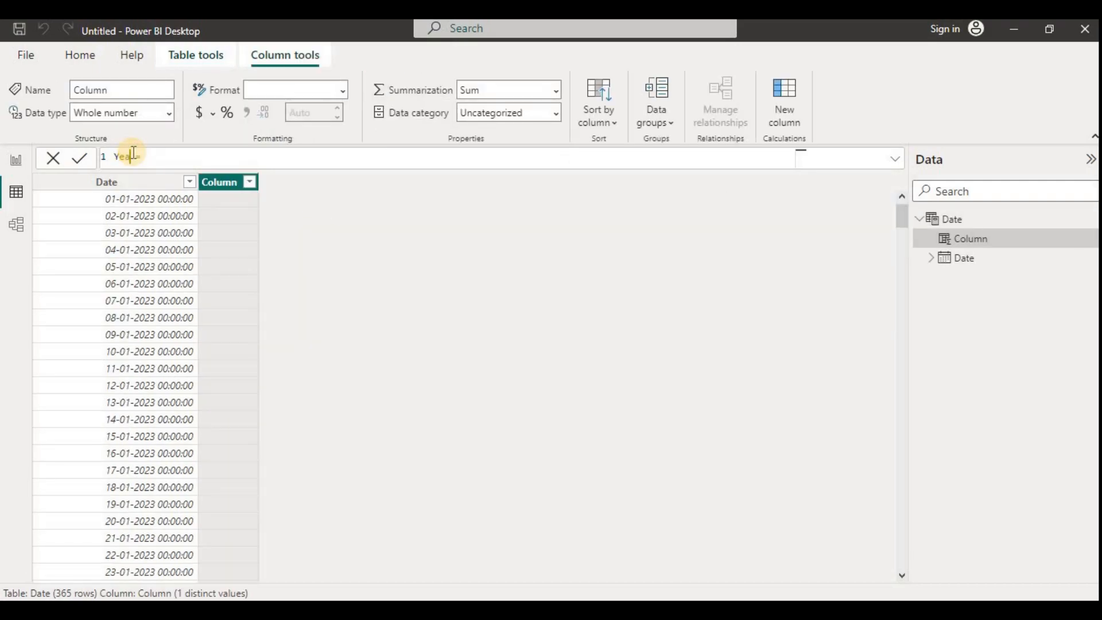
left_click(173, 158)
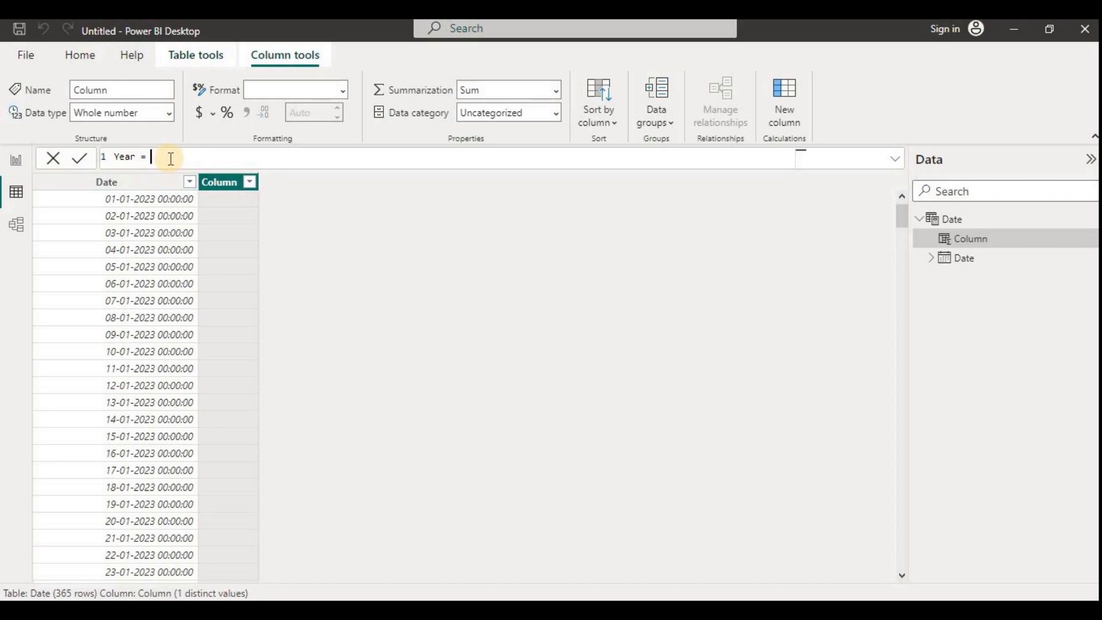
Define the Year column as FORMAT('Date'[Date],"YYYY") and commit the formula.
type("format")
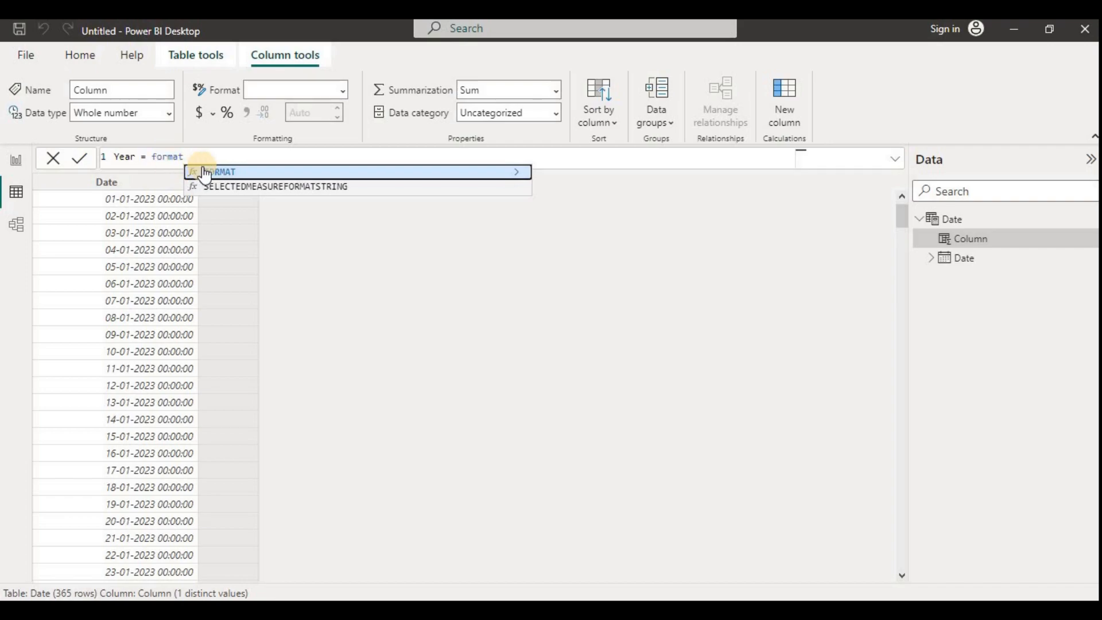
left_click(205, 172)
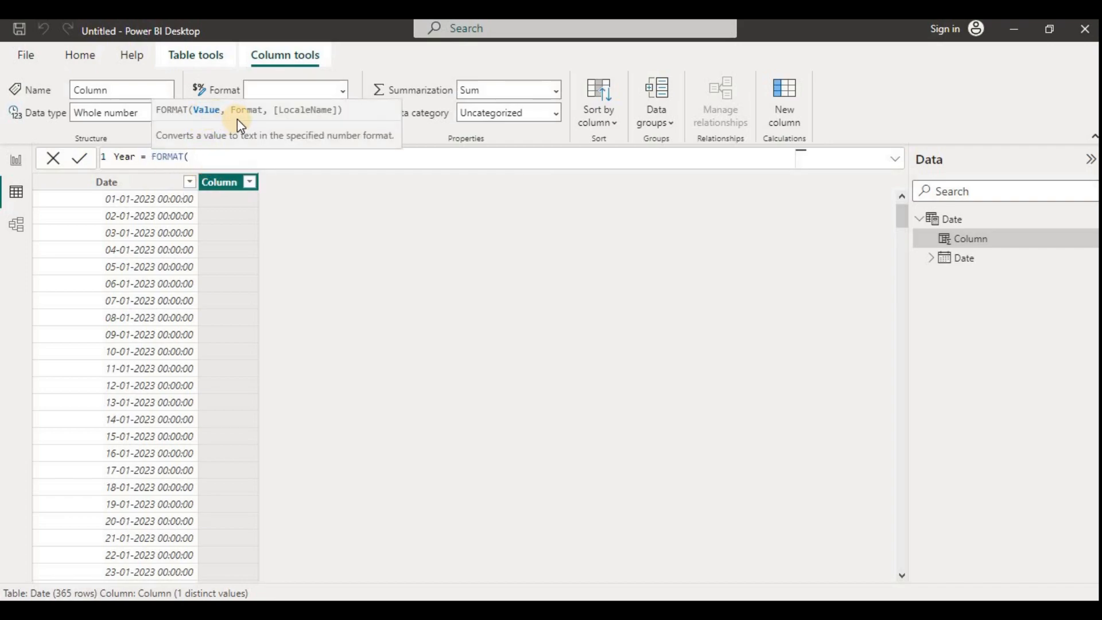
type("date")
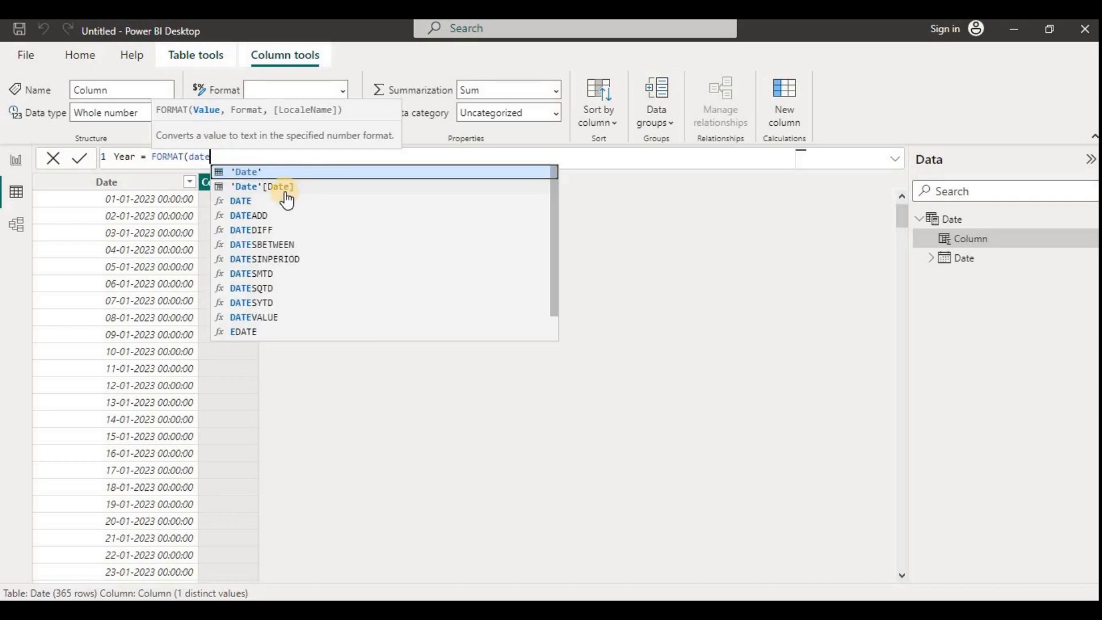
left_click(286, 193)
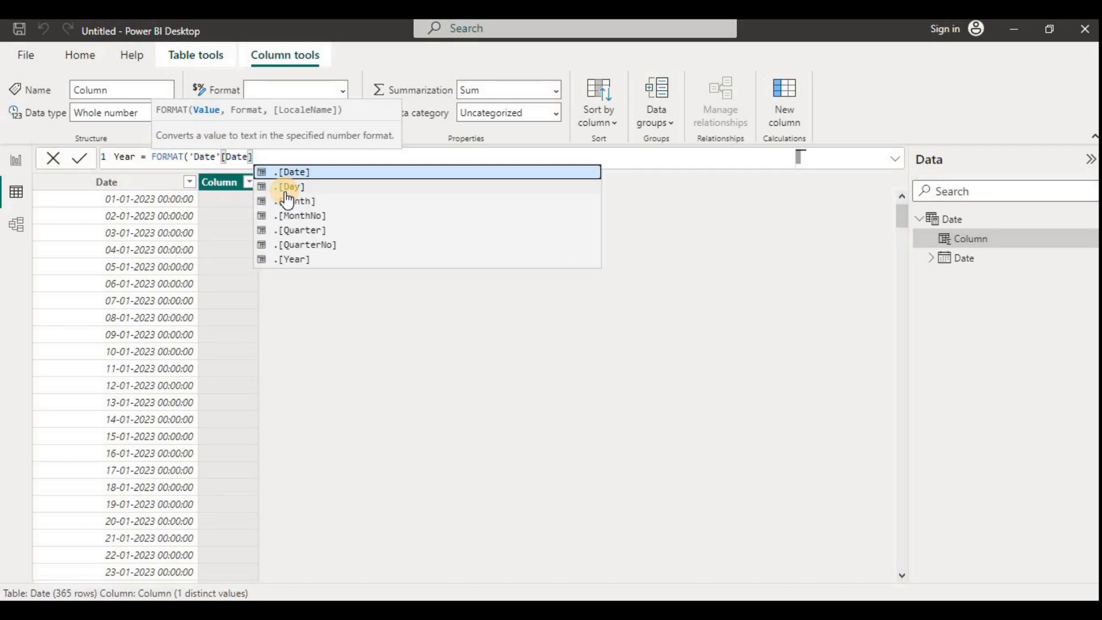
type(",\"YYYY")
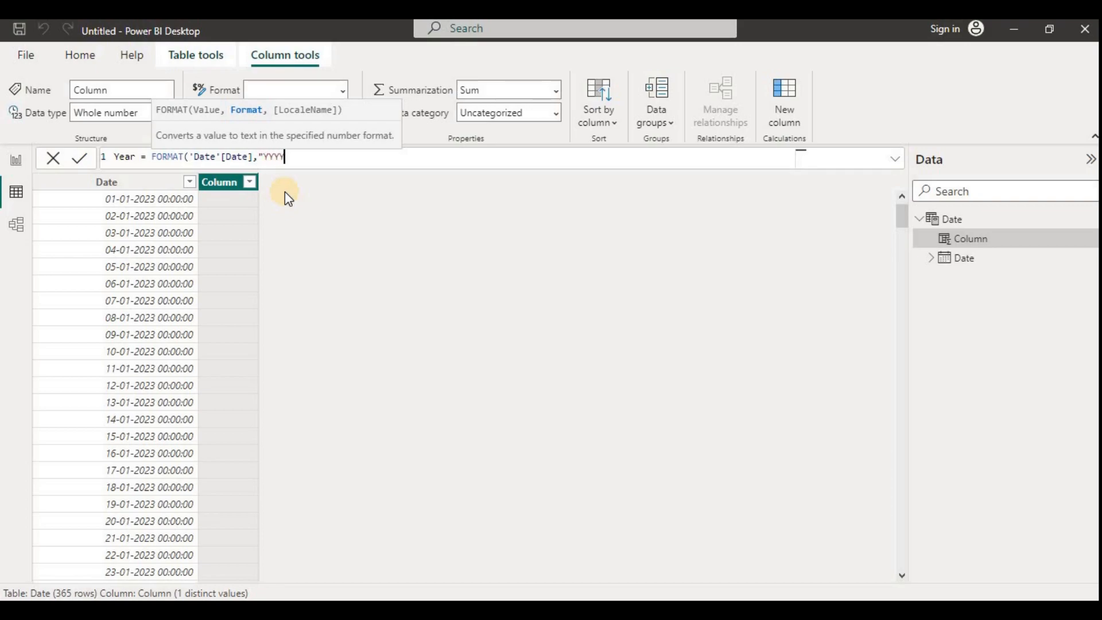
type("\")")
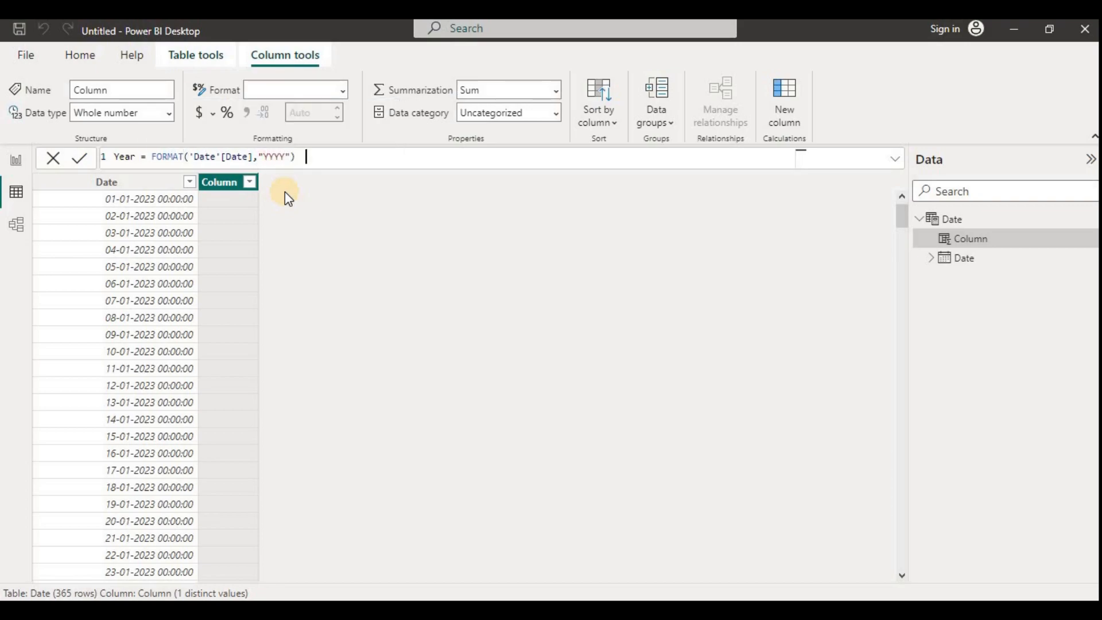
left_click(80, 162)
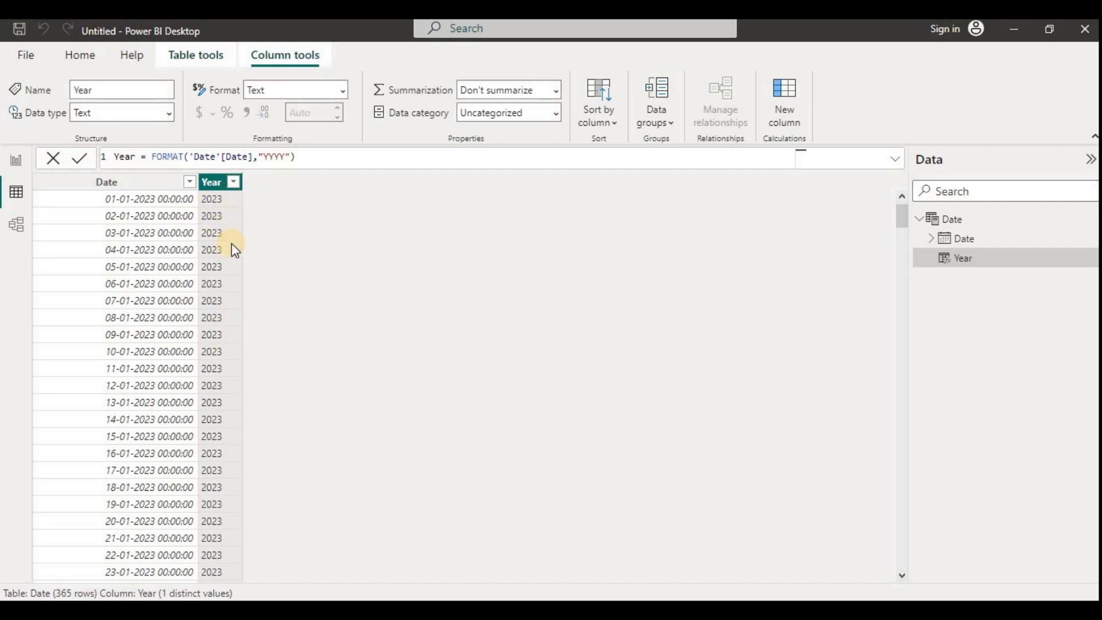
left_click_drag(316, 160, 133, 144)
left_click(643, 347)
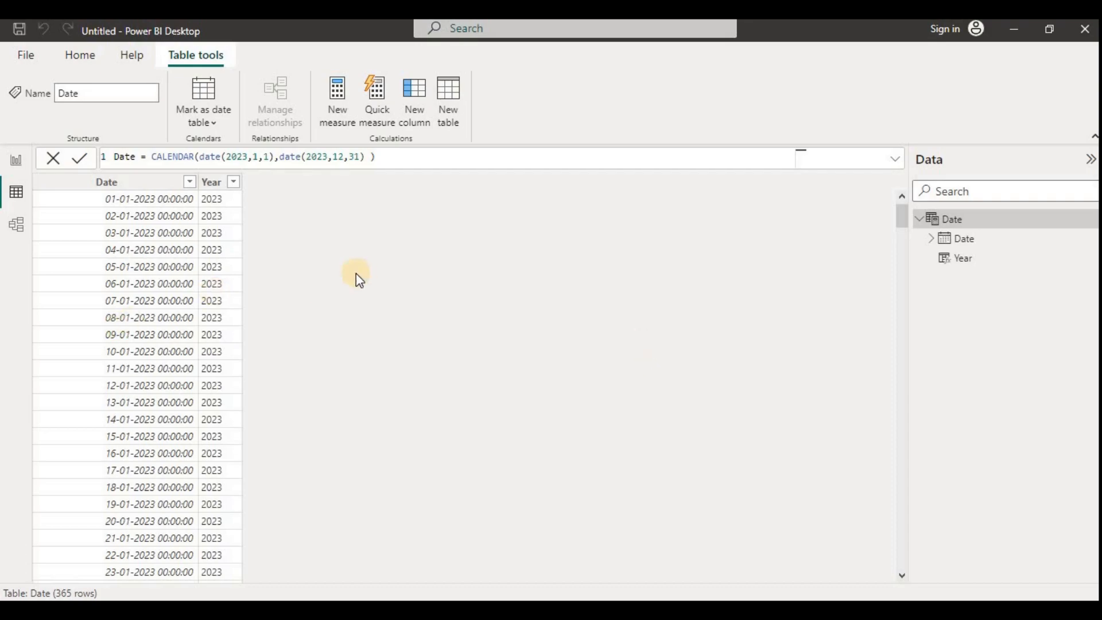
Add another calculated column to the Date table and name it Month in its formula.
right_click(952, 226)
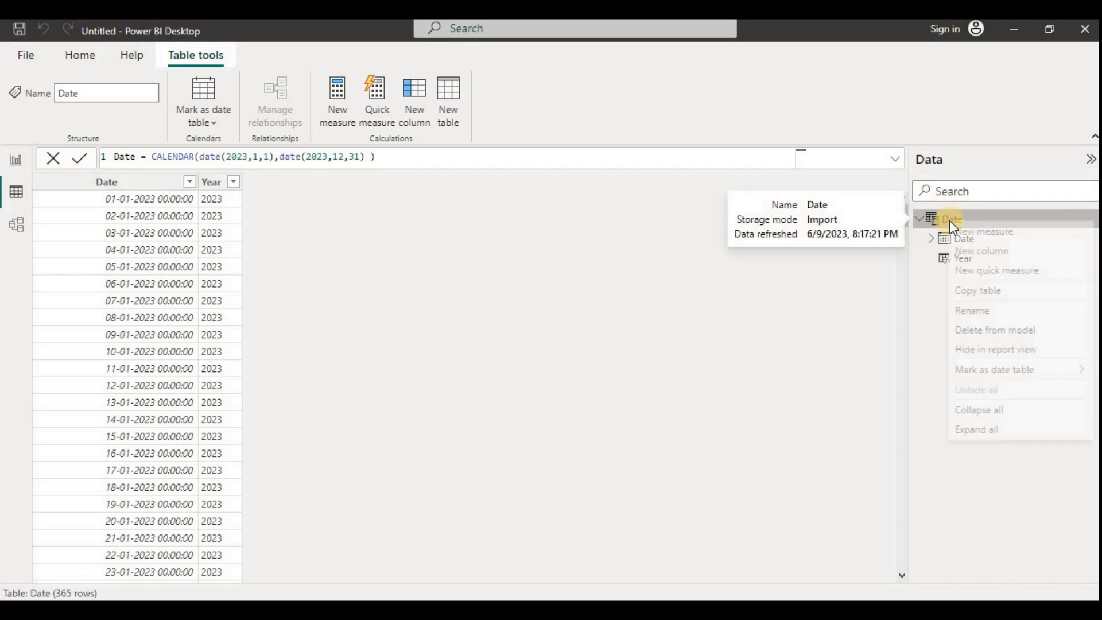
left_click(987, 257)
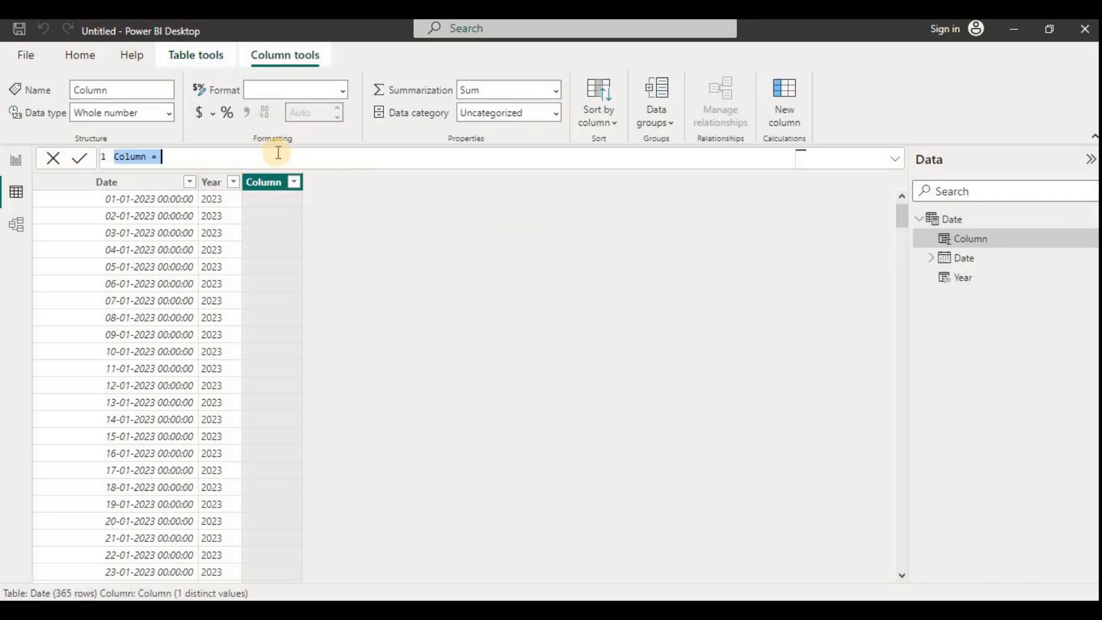
double_click(139, 157)
type("Mont")
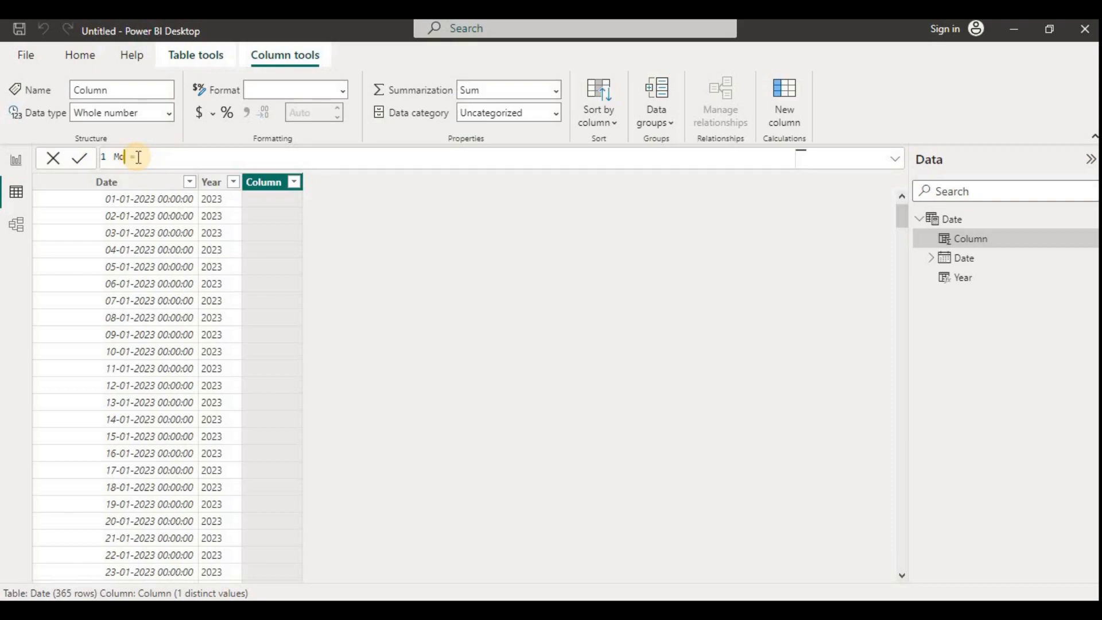
type("h = ")
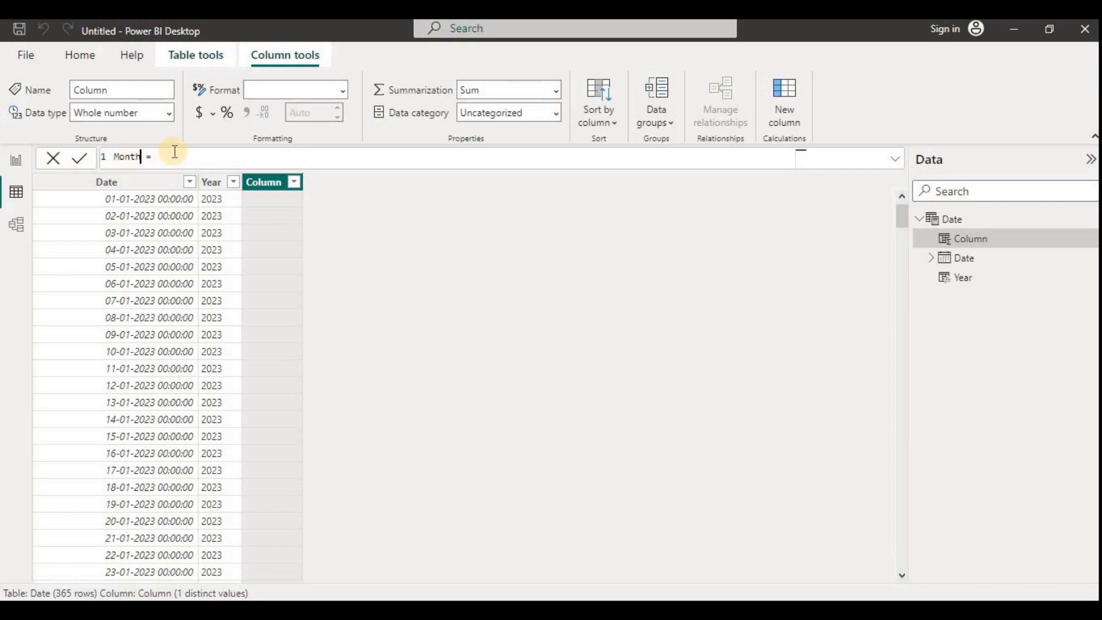
Define the Month column as FORMAT('Date'[Date],"MM") and commit the formula.
type("For")
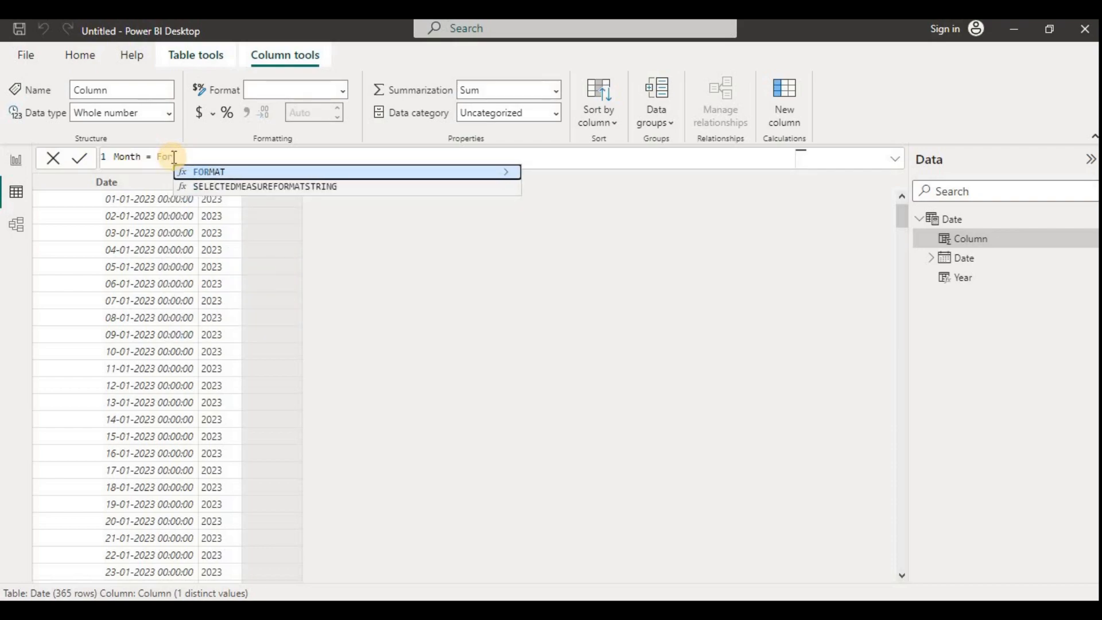
left_click(209, 172)
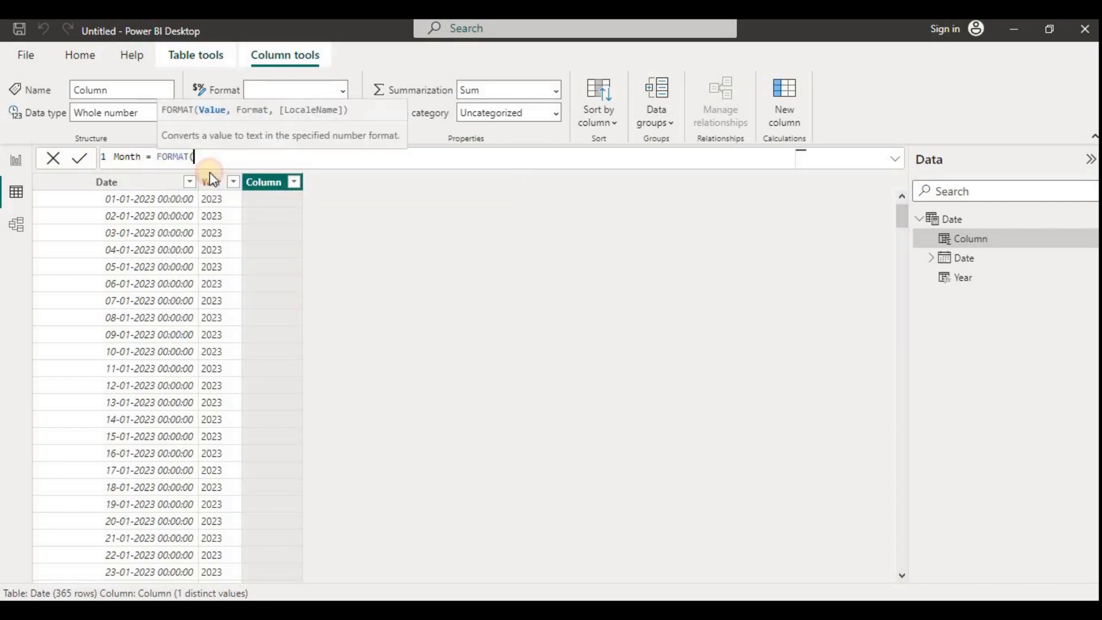
type("date")
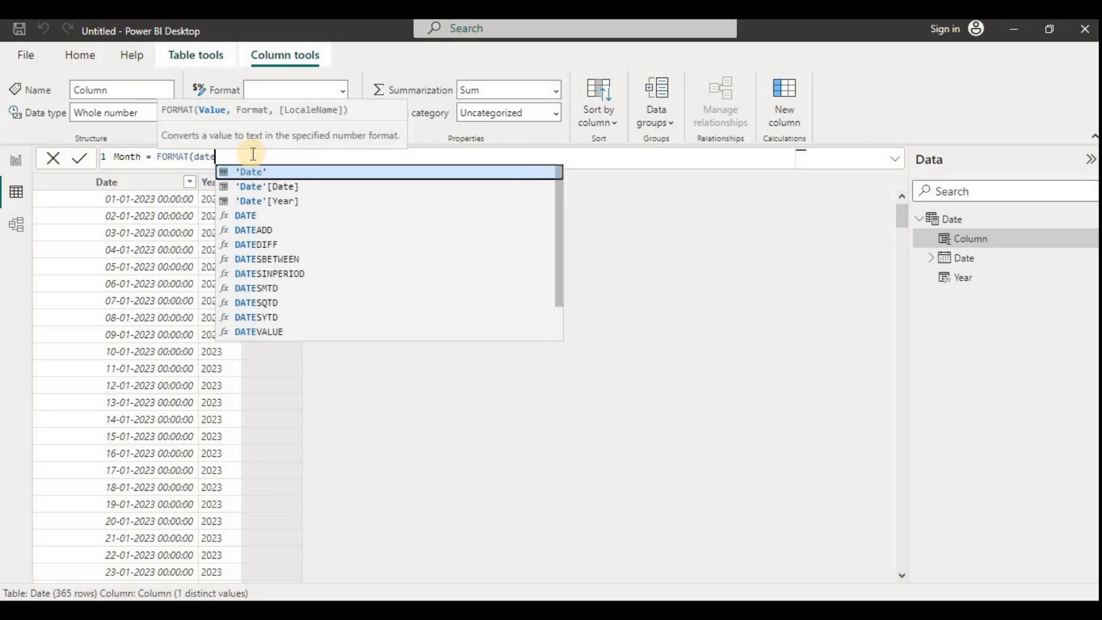
left_click(277, 188)
left_click(278, 187)
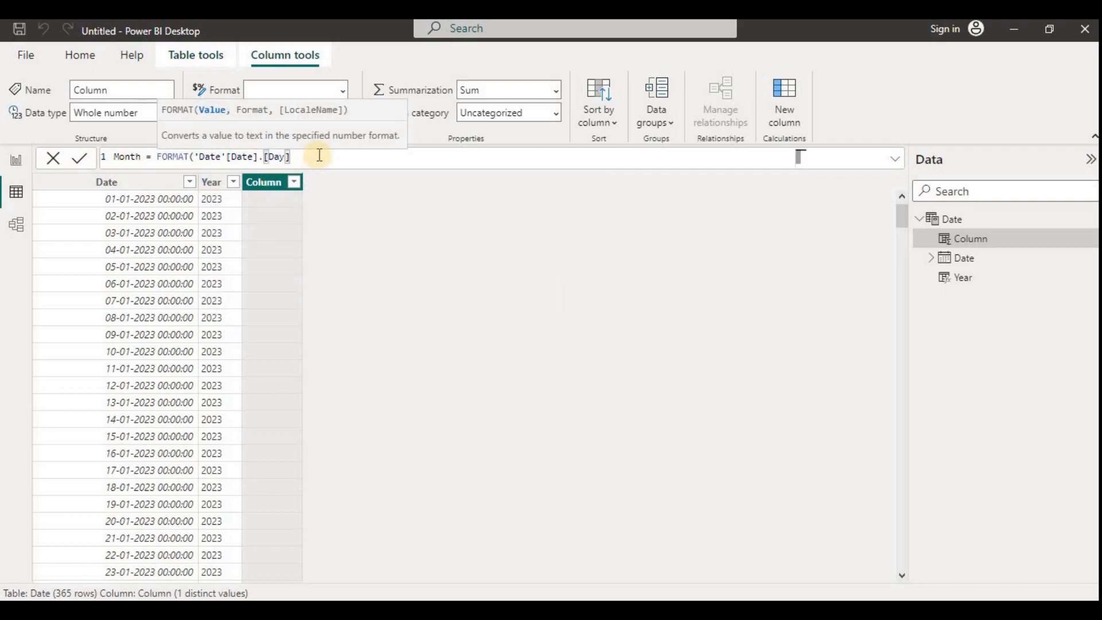
key("BackSpace")
key("BackSpace")
key("BackSpace")
key("BackSpace")
key("BackSpace")
key("BackSpace")
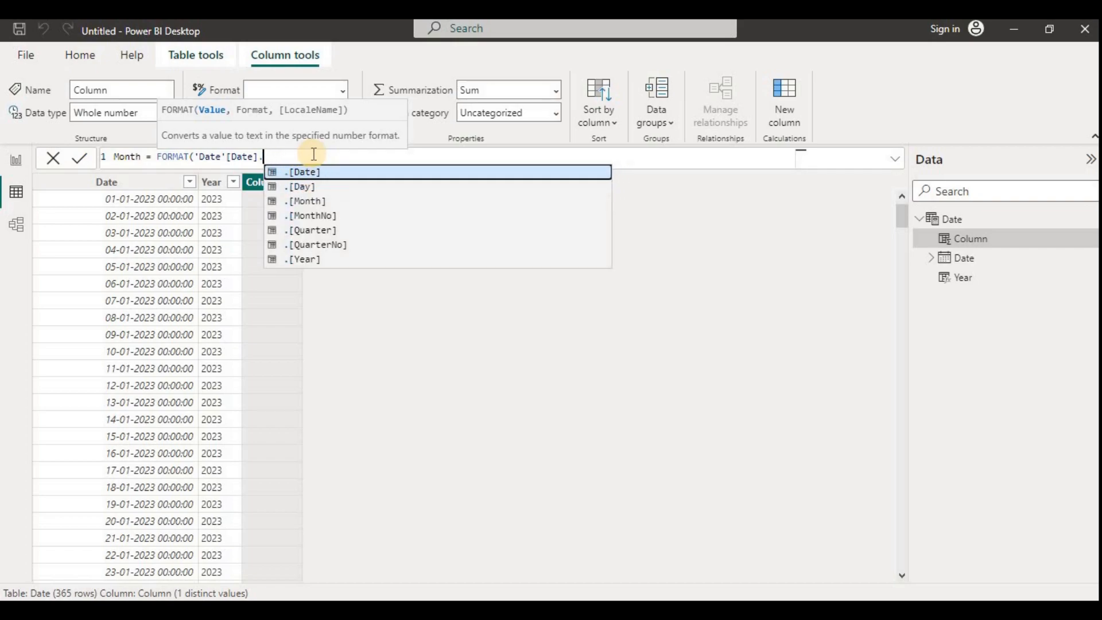
type(",\"")
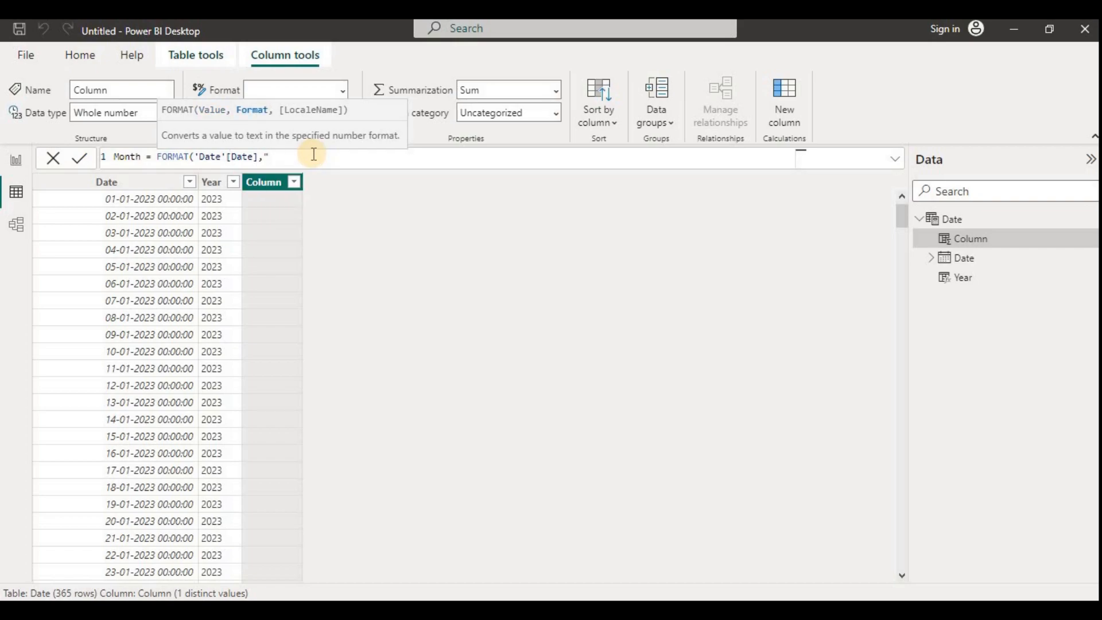
type("MM\")")
left_click(78, 163)
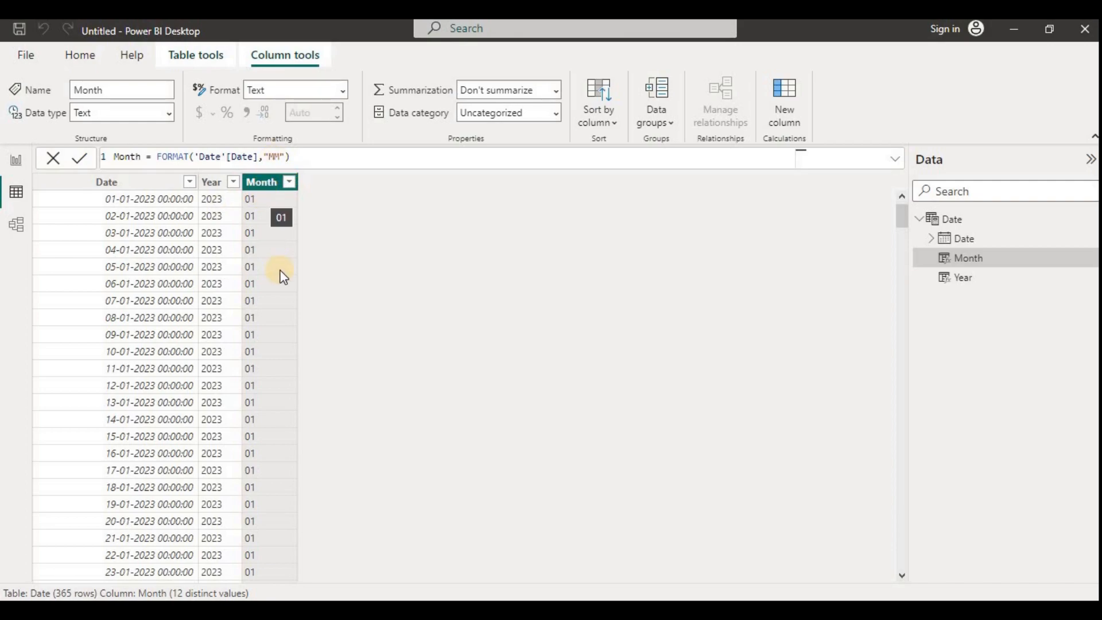
Change the Month column's format code to "MMM", commit it, and review the Date table's CALENDAR formula.
double_click(276, 161)
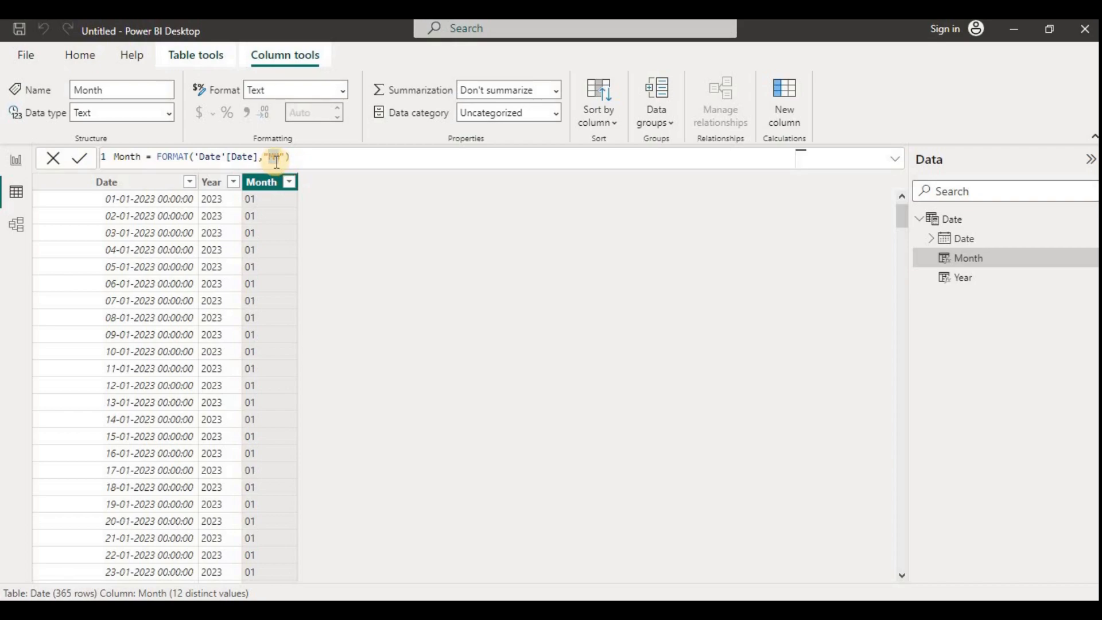
type("M")
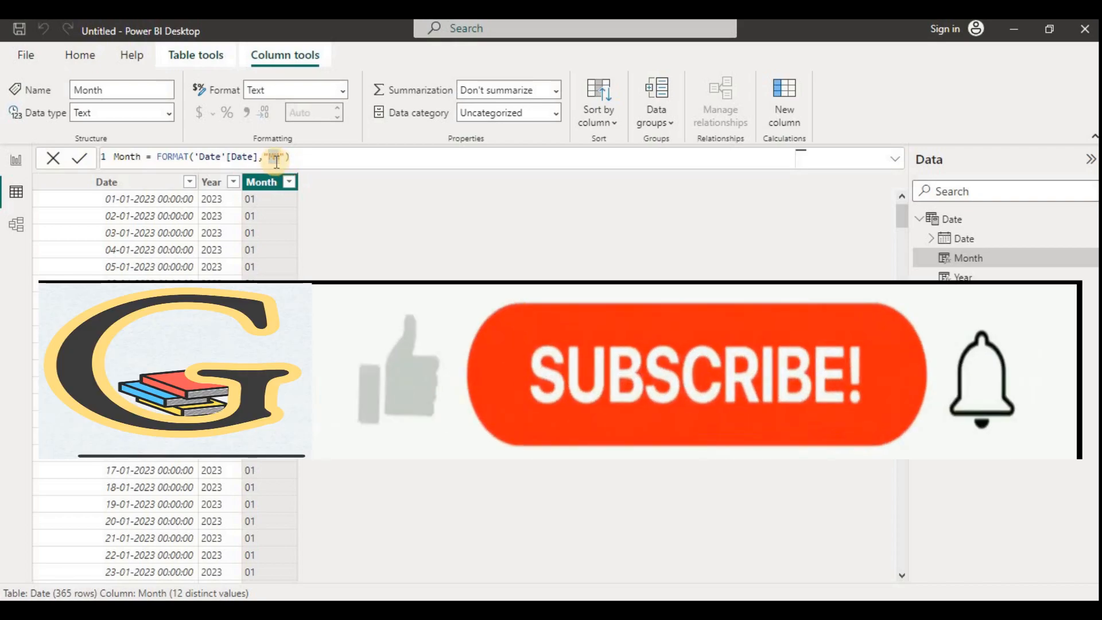
type("MM")
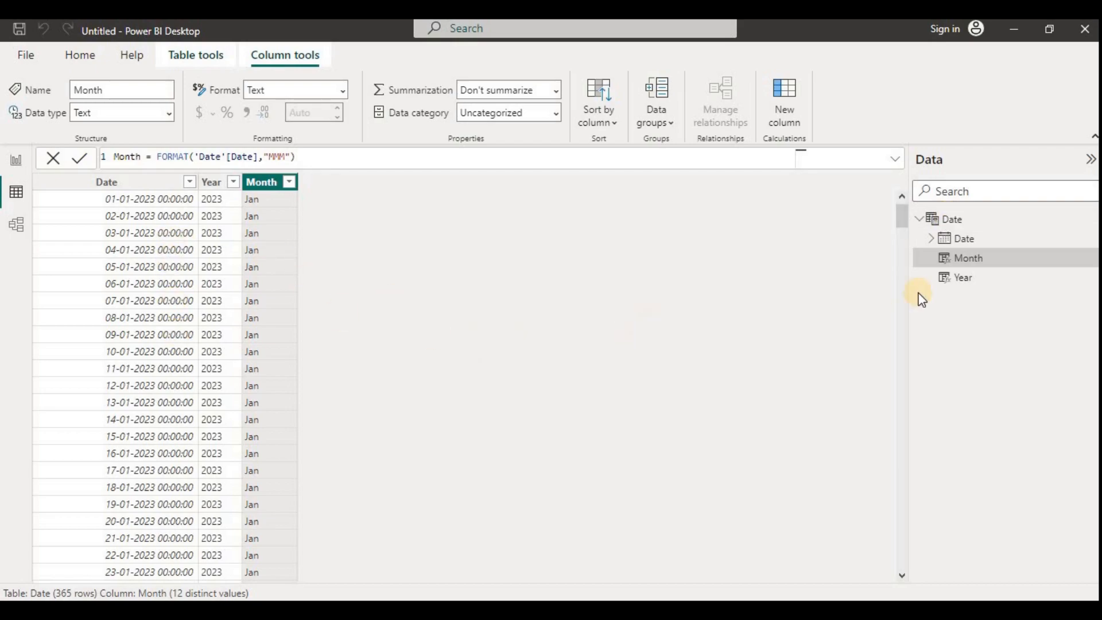
left_click(962, 221)
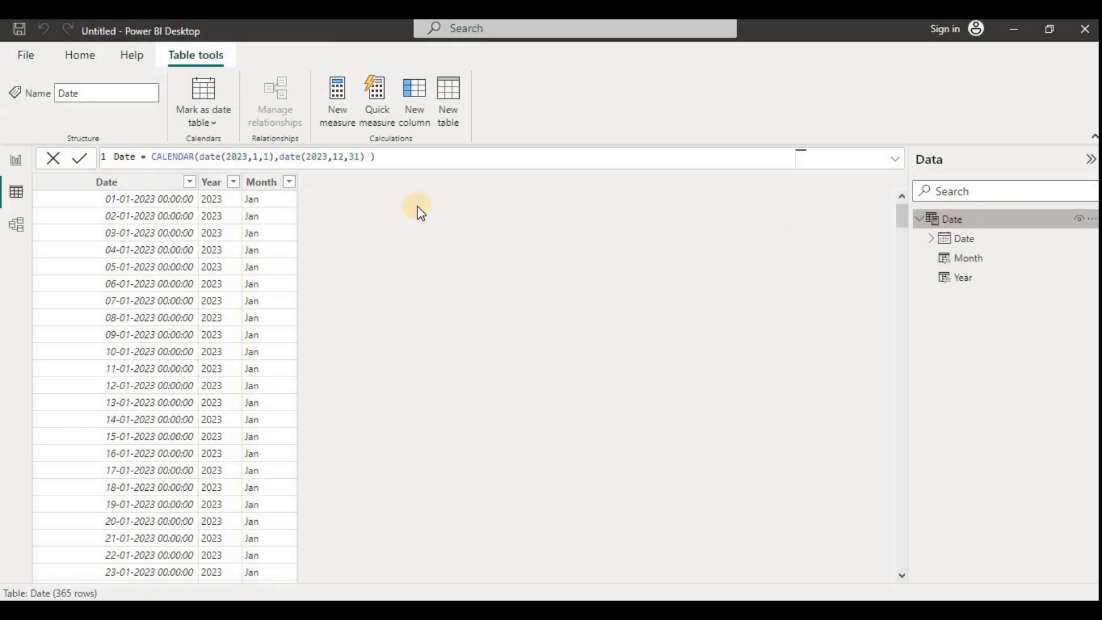
left_click_drag(222, 159, 352, 158)
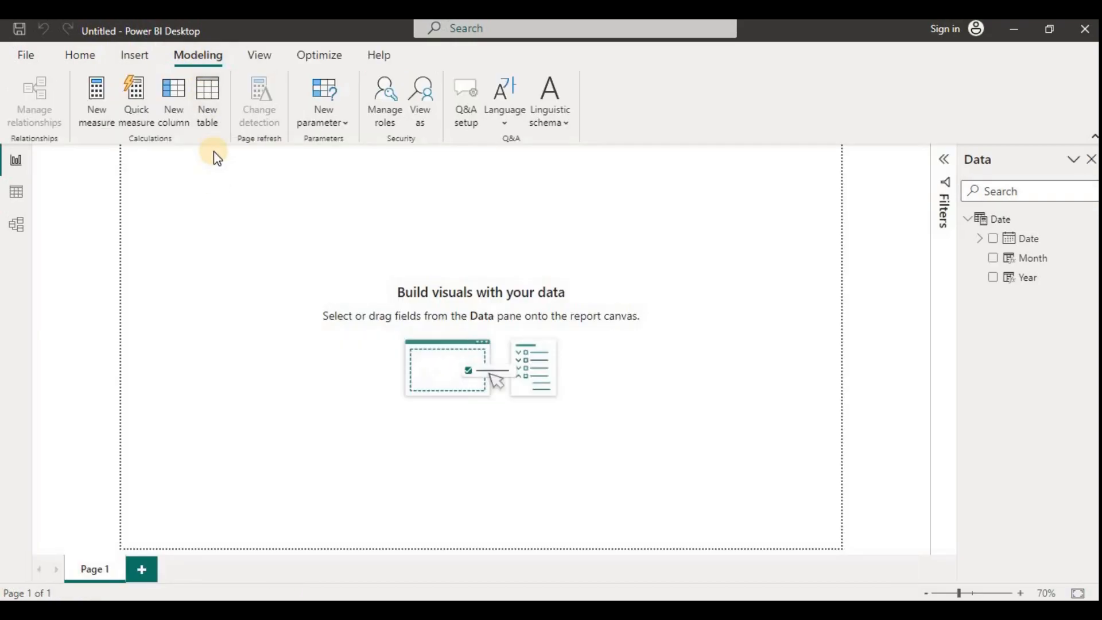
Create a new calculated table and name it Date1 in its formula.
left_click(210, 91)
double_click(136, 164)
left_click(136, 165)
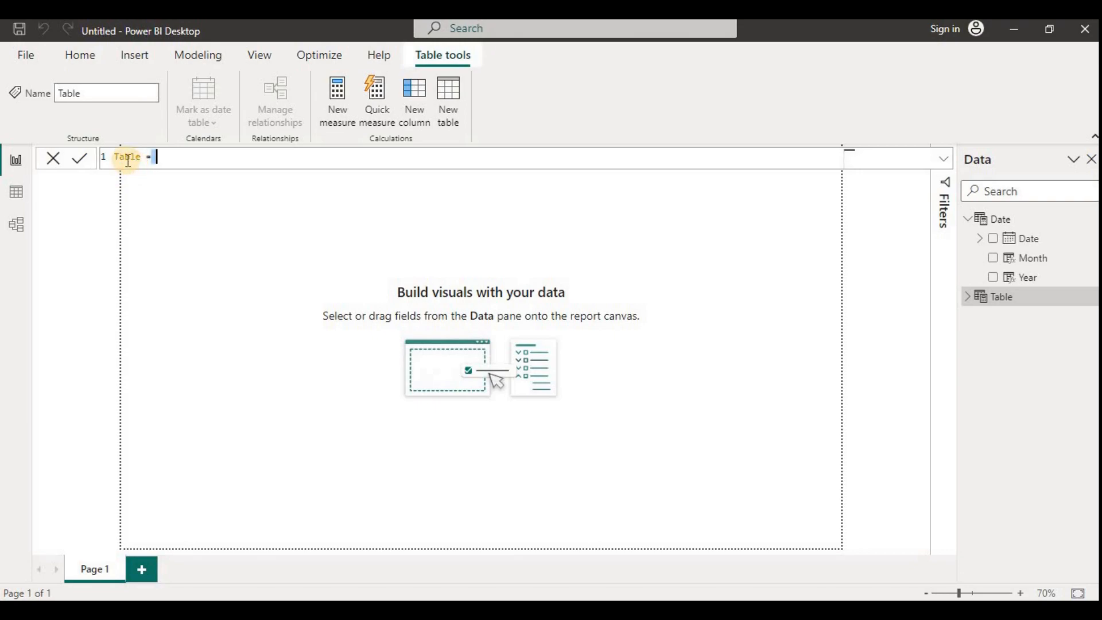
double_click(127, 159)
type("Date1")
Define the Date1 table as CALENDARAUTO() and commit the formula.
left_click(198, 156)
type("cale")
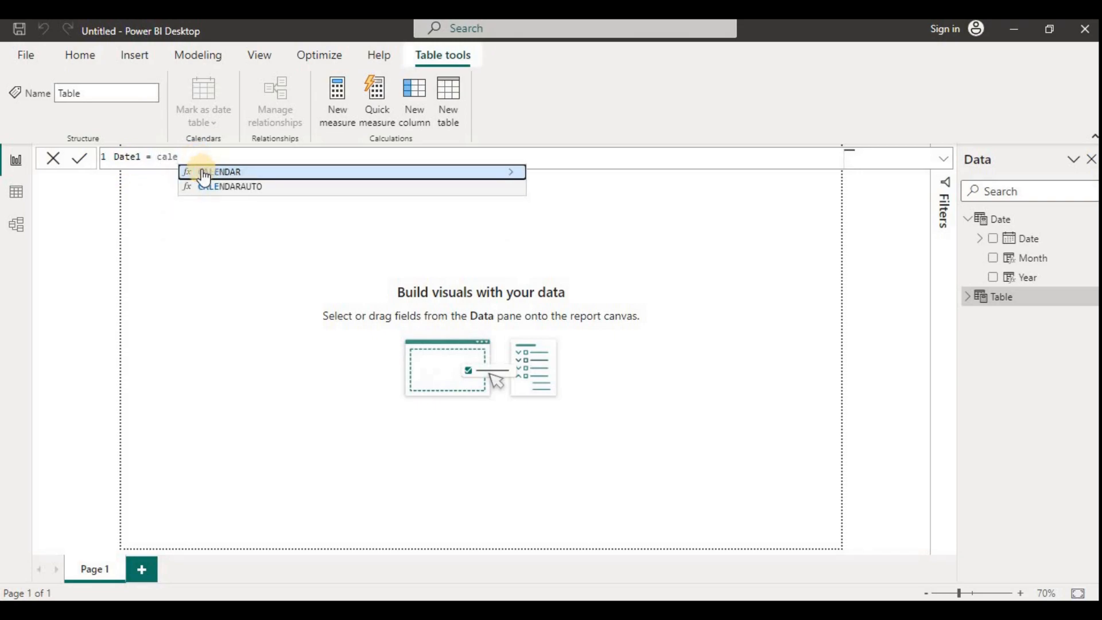
left_click(215, 188)
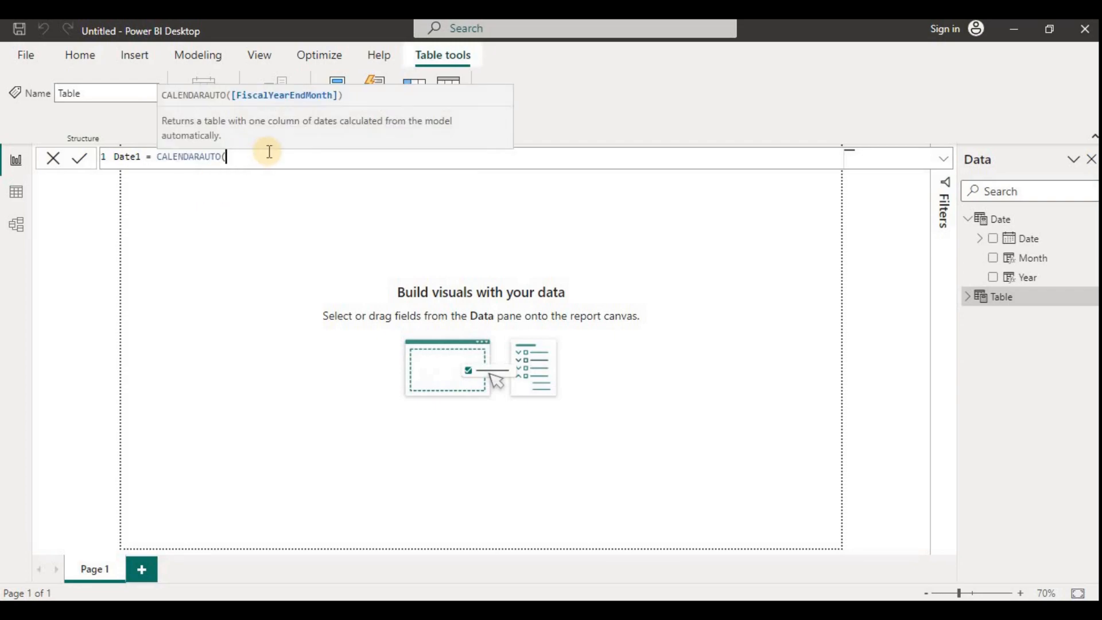
type(")")
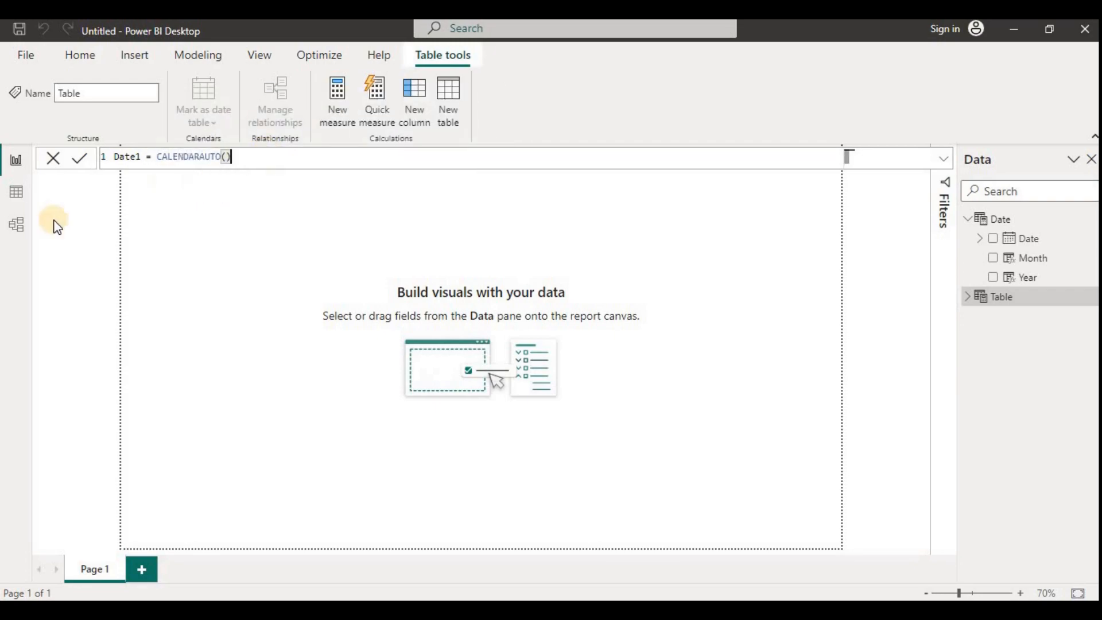
left_click(85, 166)
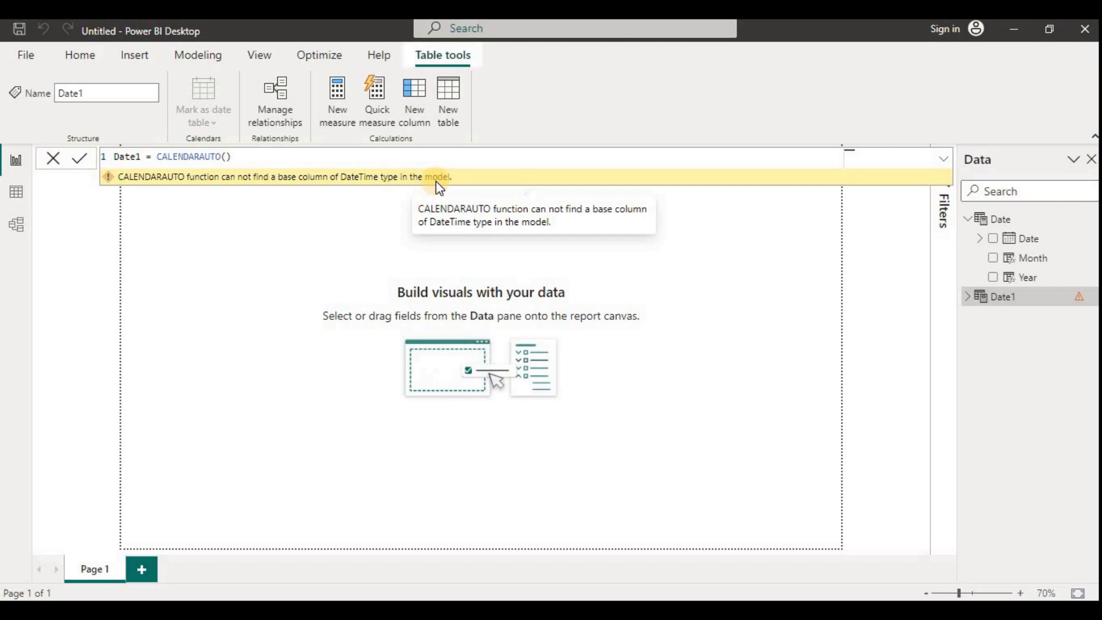
Examine the Date1 table in the table and model views and return to the report view.
left_click(15, 199)
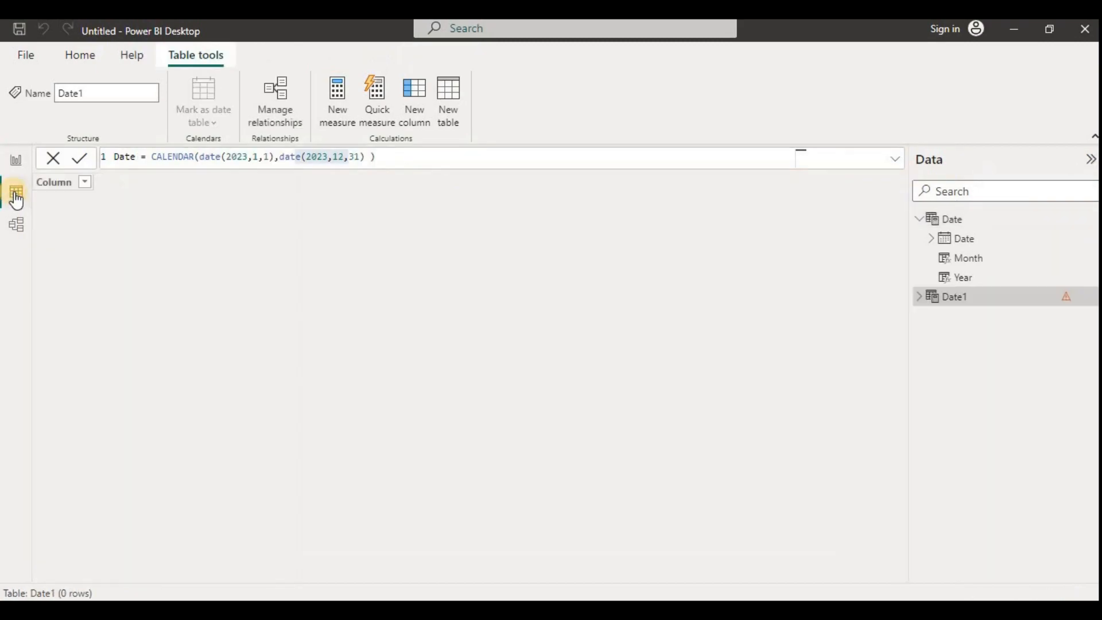
left_click(13, 229)
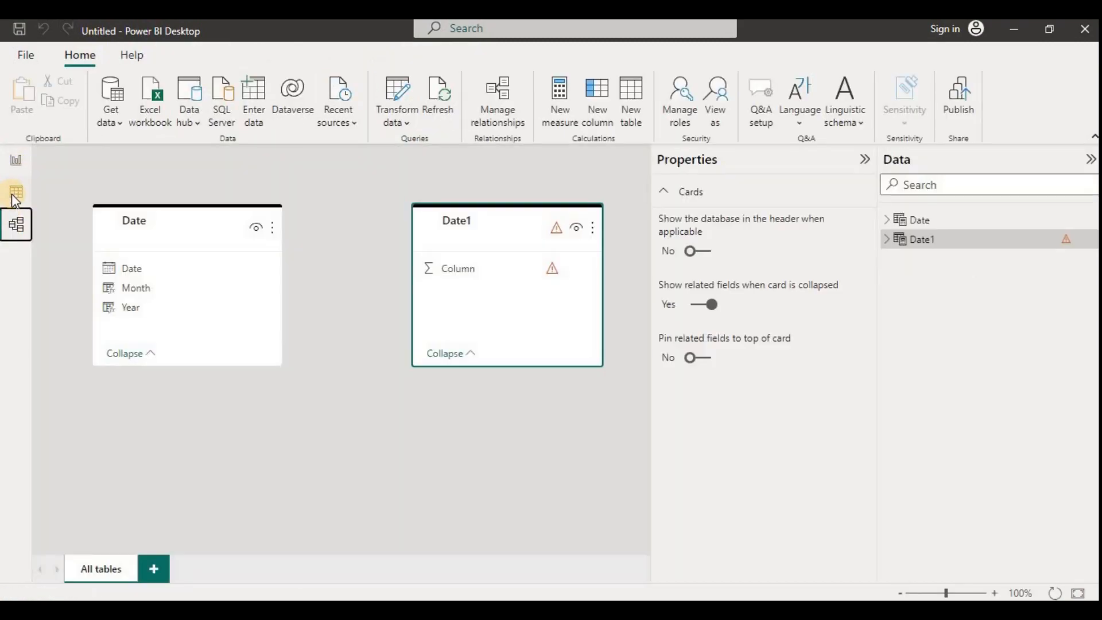
left_click(13, 193)
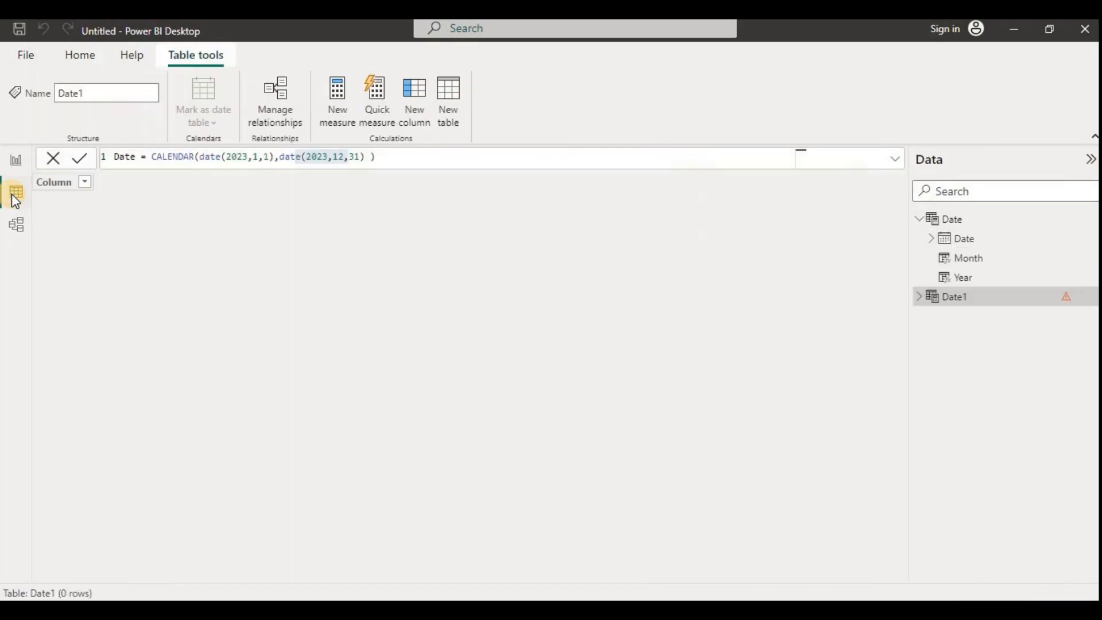
left_click(15, 162)
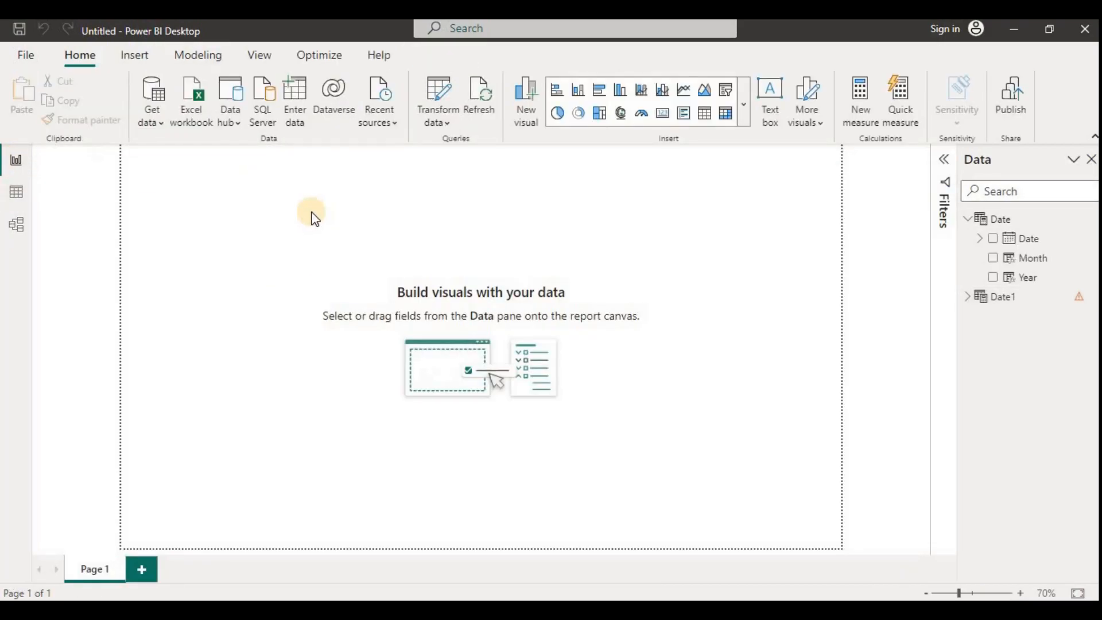
Load the FactProductSalesTarget table from the recently used MyDatabase source in Import mode.
left_click(392, 128)
left_click(399, 175)
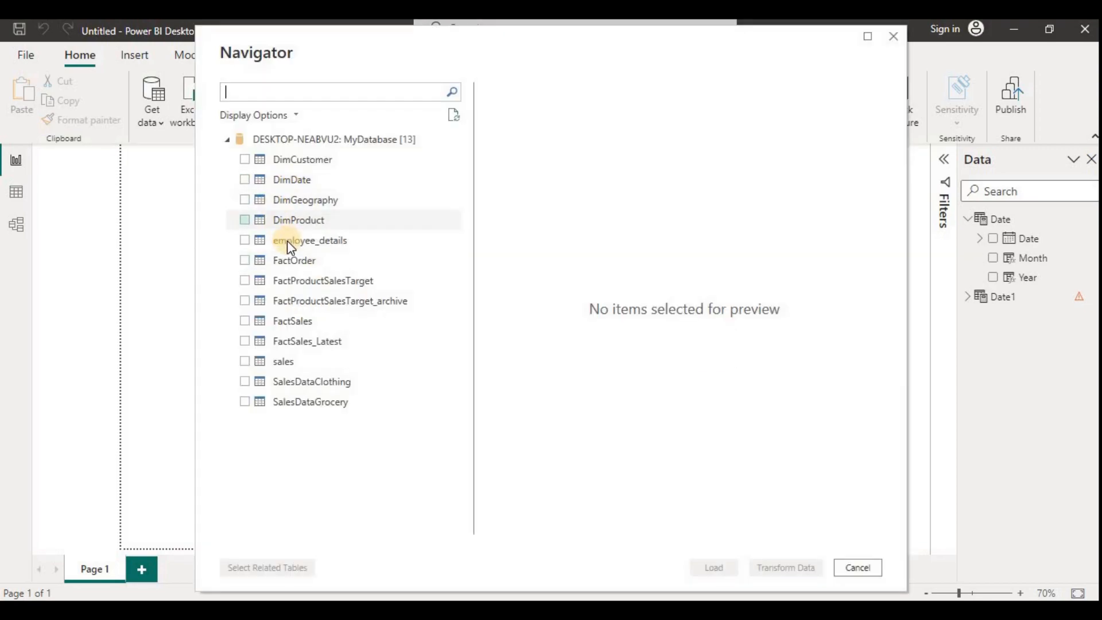
left_click(245, 280)
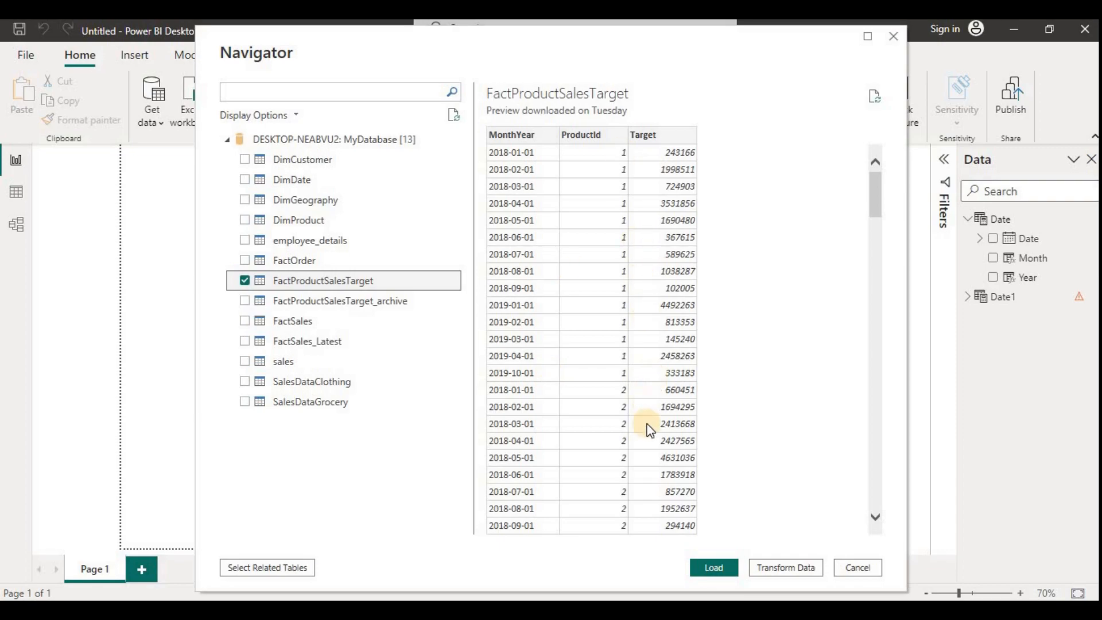
left_click(716, 574)
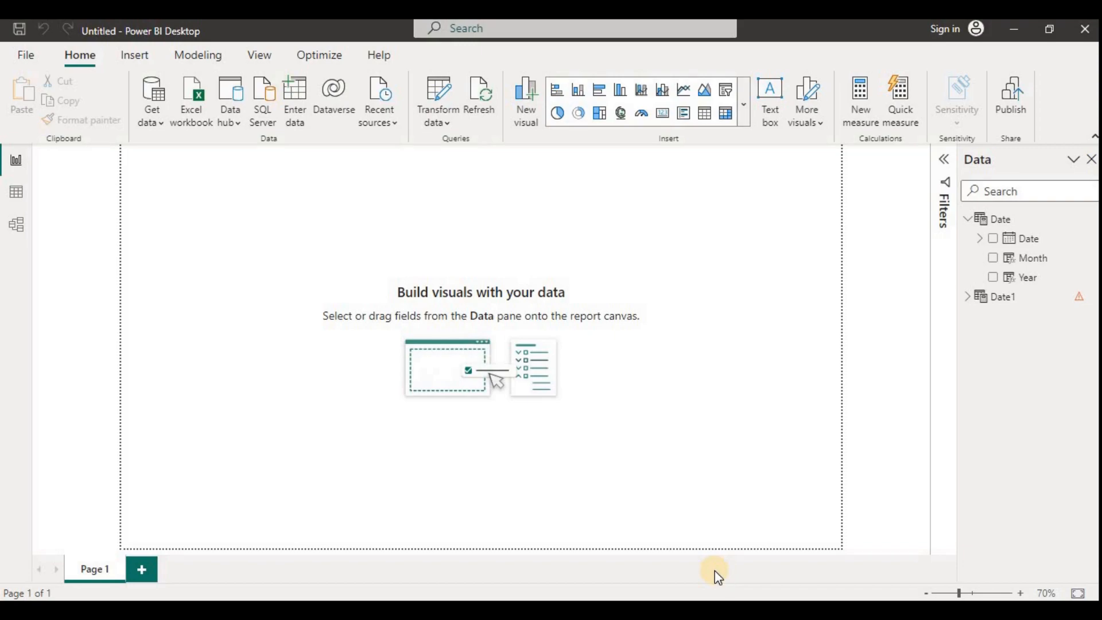
left_click(401, 296)
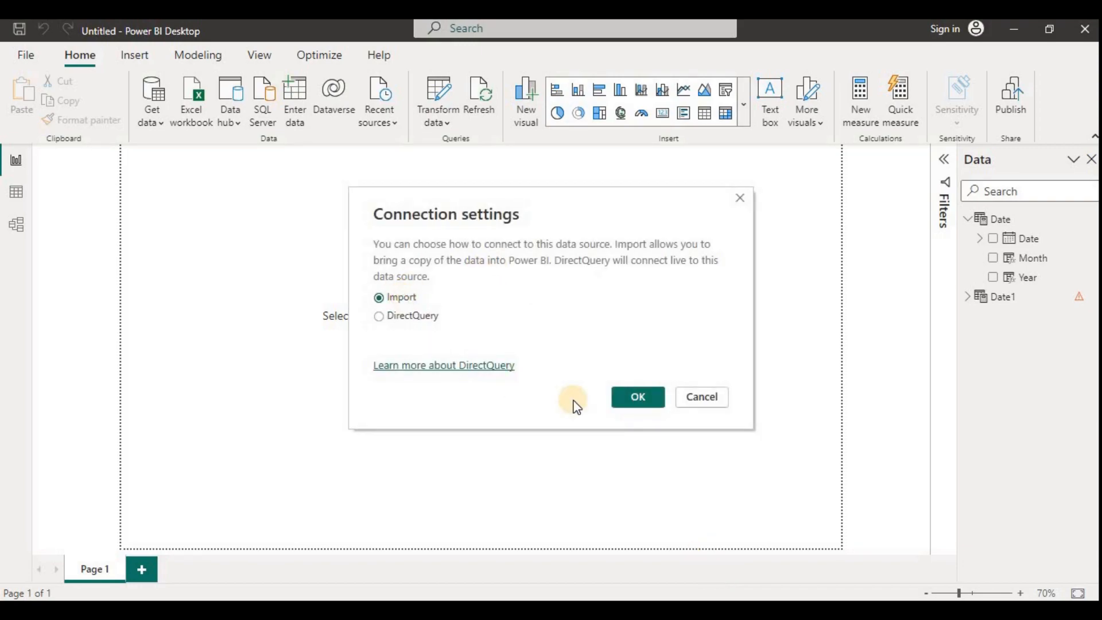
left_click(631, 404)
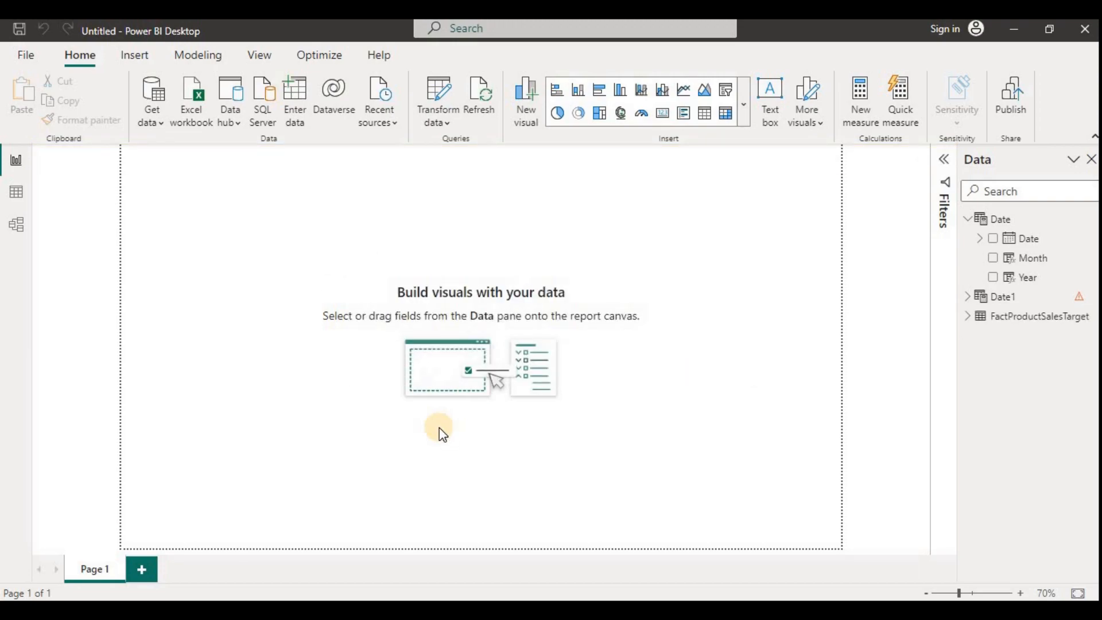
Try to recalculate the Date1 table by committing its CALENDARAUTO() formula again.
left_click(999, 303)
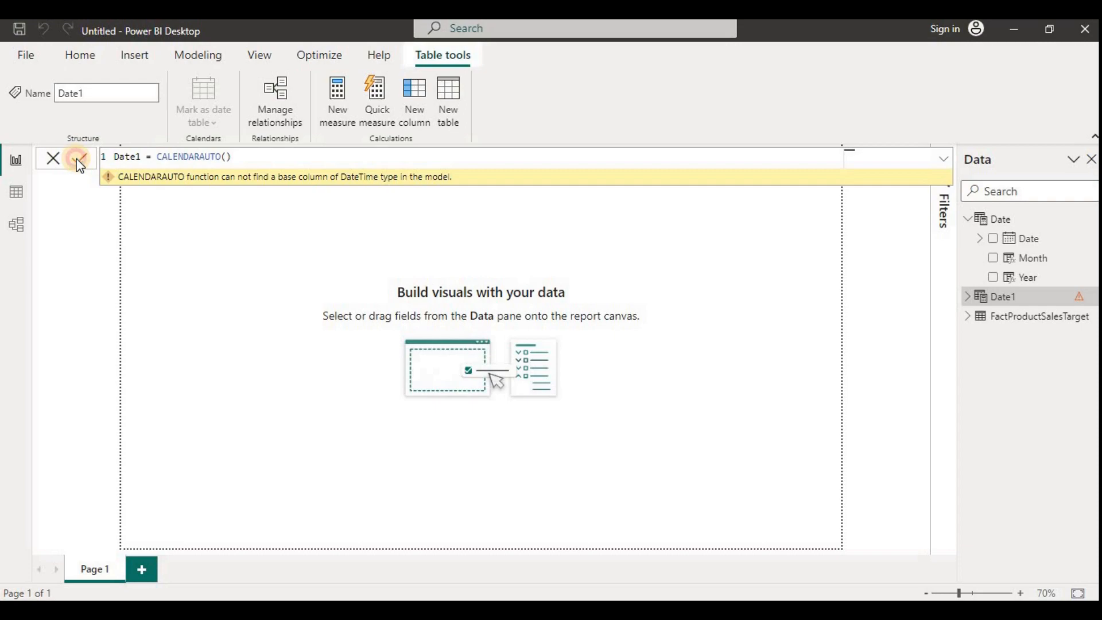
left_click(75, 162)
Show the FactProductSalesTarget rows and check the data type of the MonthYear column.
left_click(16, 194)
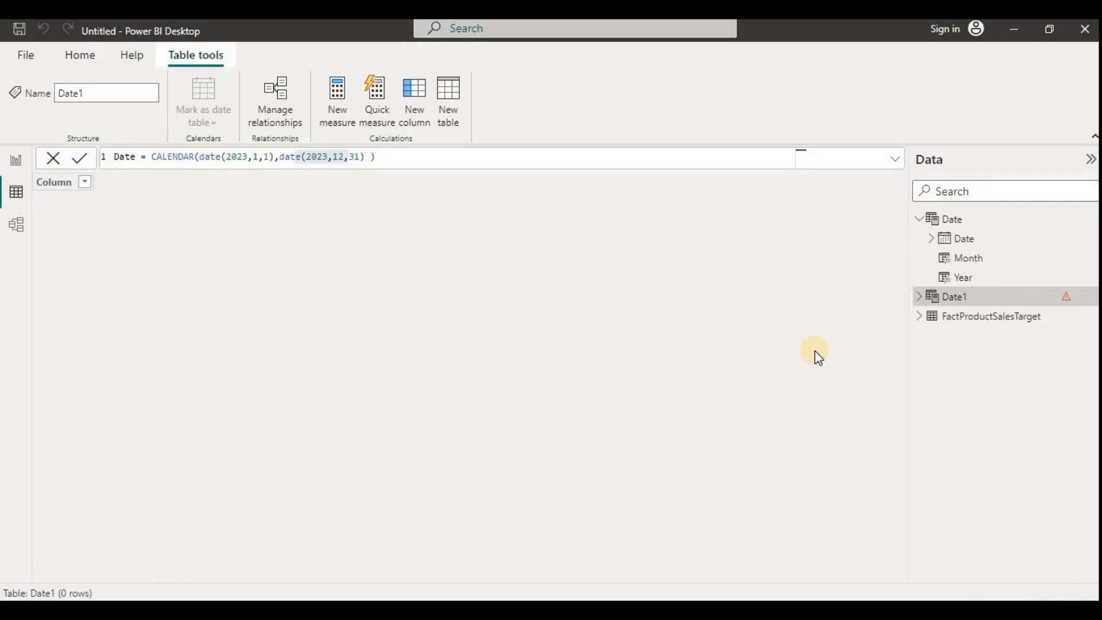
left_click(971, 332)
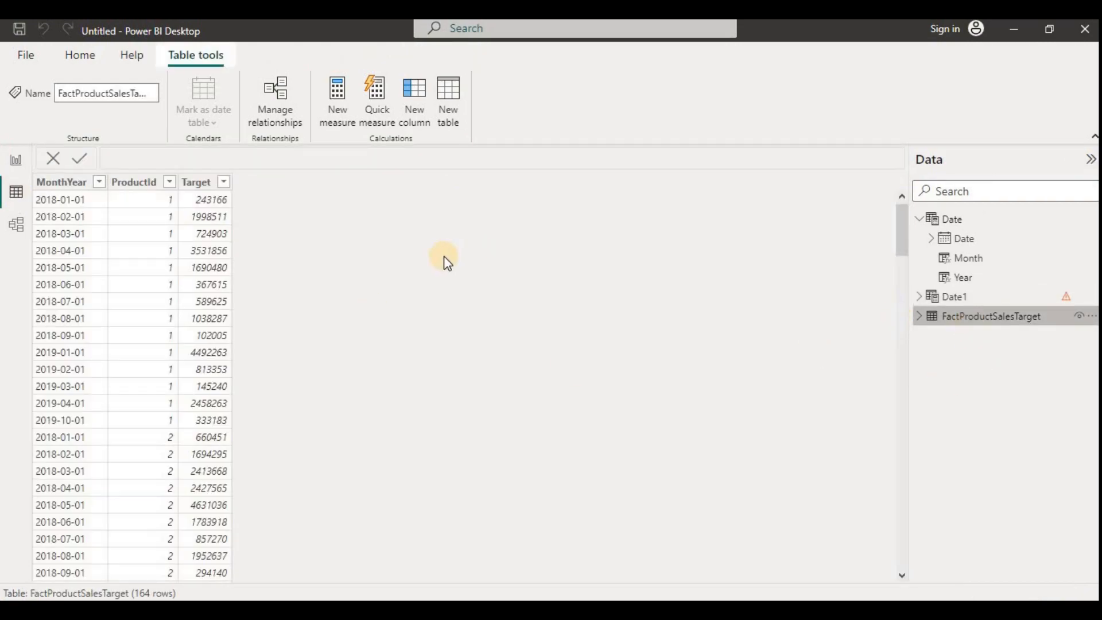
left_click(57, 194)
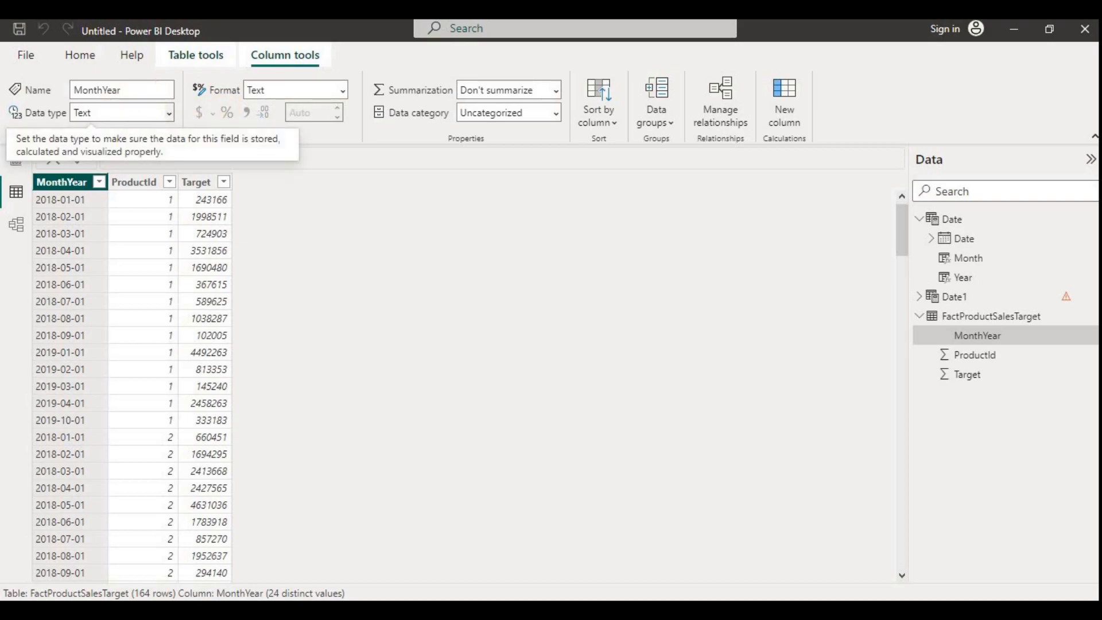
Open the Power Query Editor and change the MonthYear column of FactProductSalesTarget to the Date type.
left_click(78, 56)
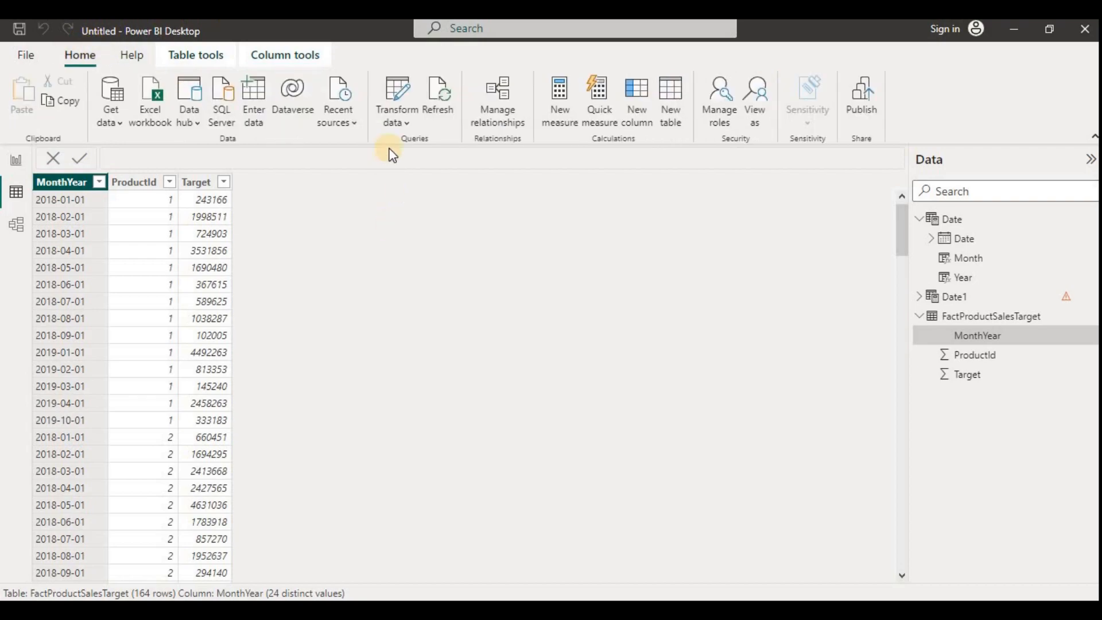
left_click(409, 120)
left_click(426, 151)
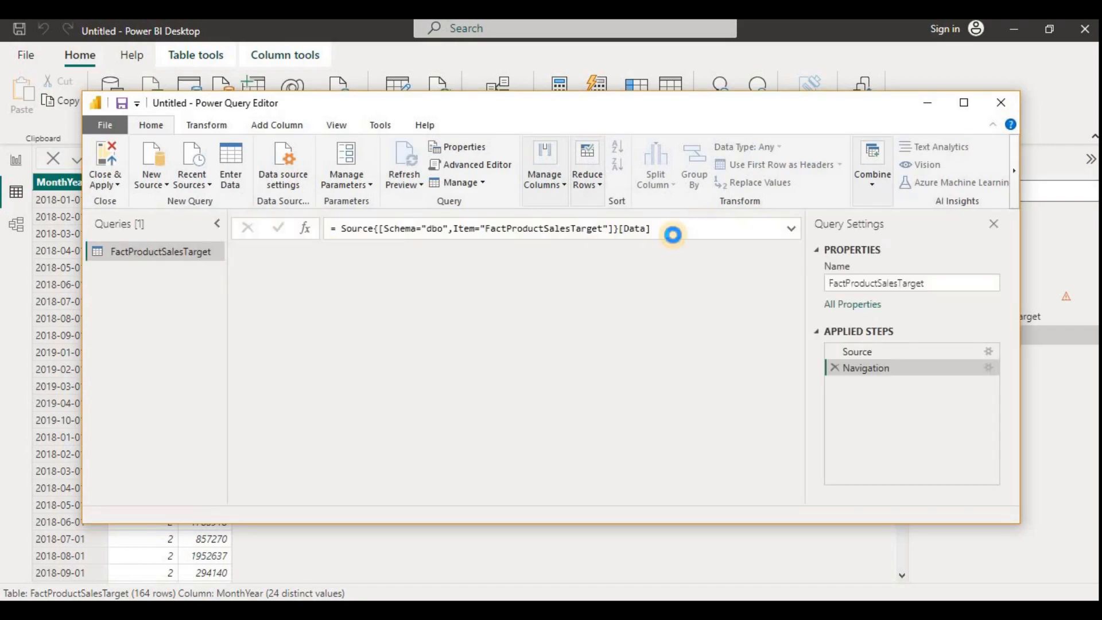
left_click(290, 252)
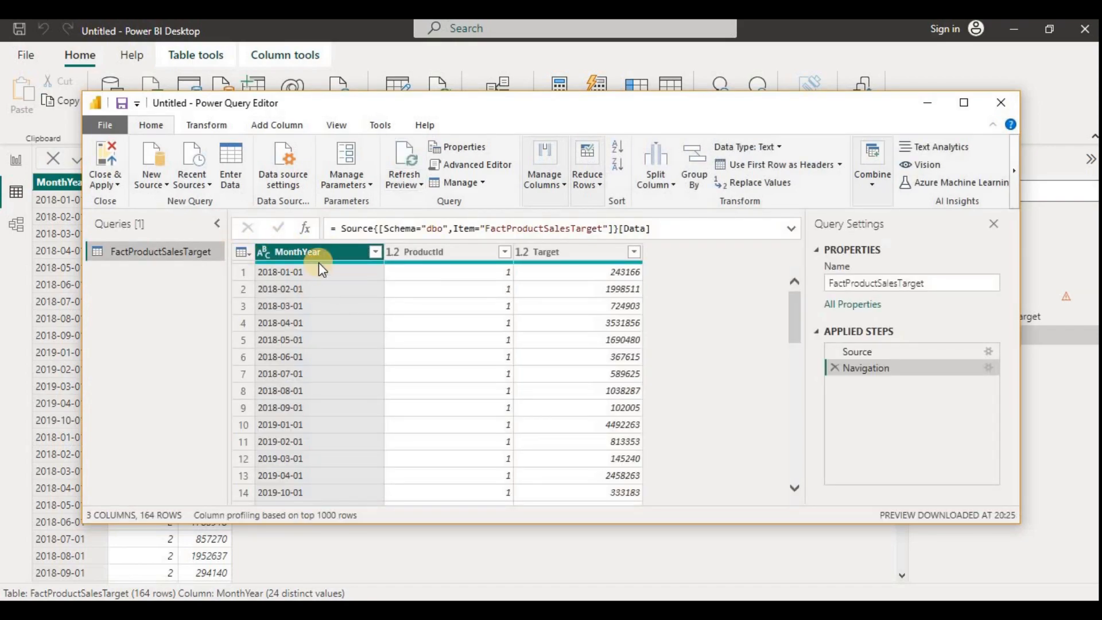
left_click(265, 252)
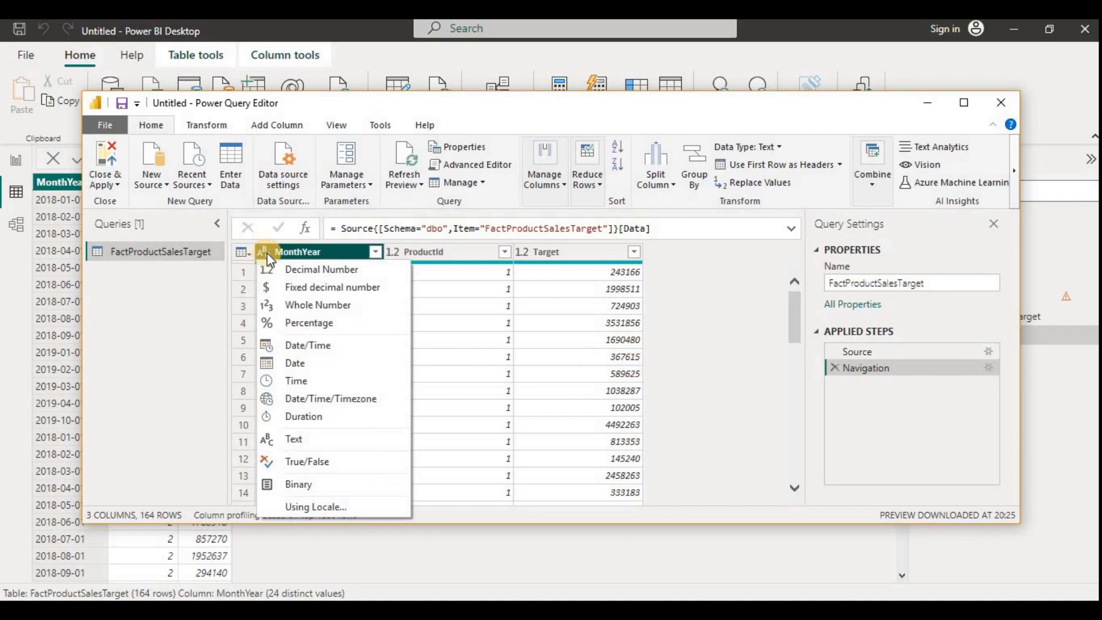
left_click(301, 369)
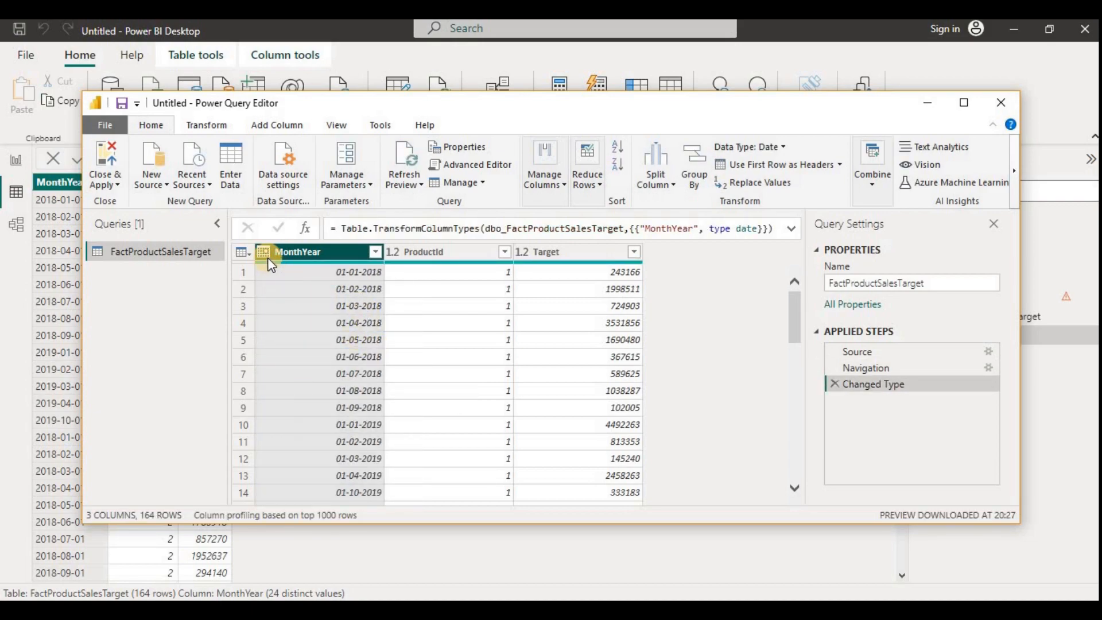
Apply the MonthYear type change, close the Power Query Editor, and return to the data view of FactProductSalesTarget.
left_click(113, 183)
left_click(124, 204)
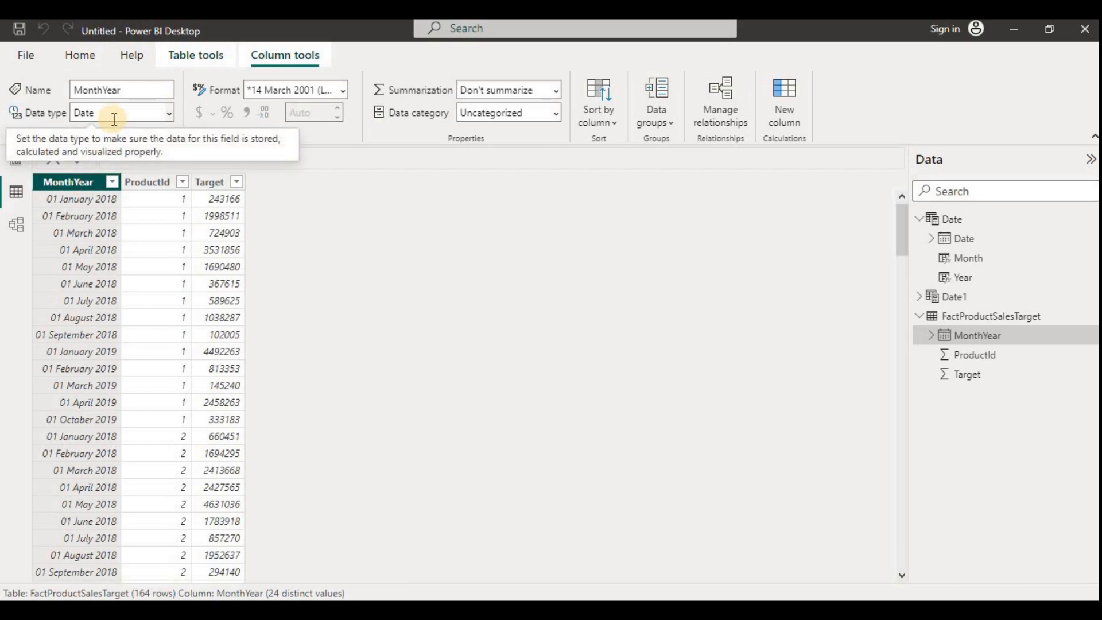
left_click(16, 160)
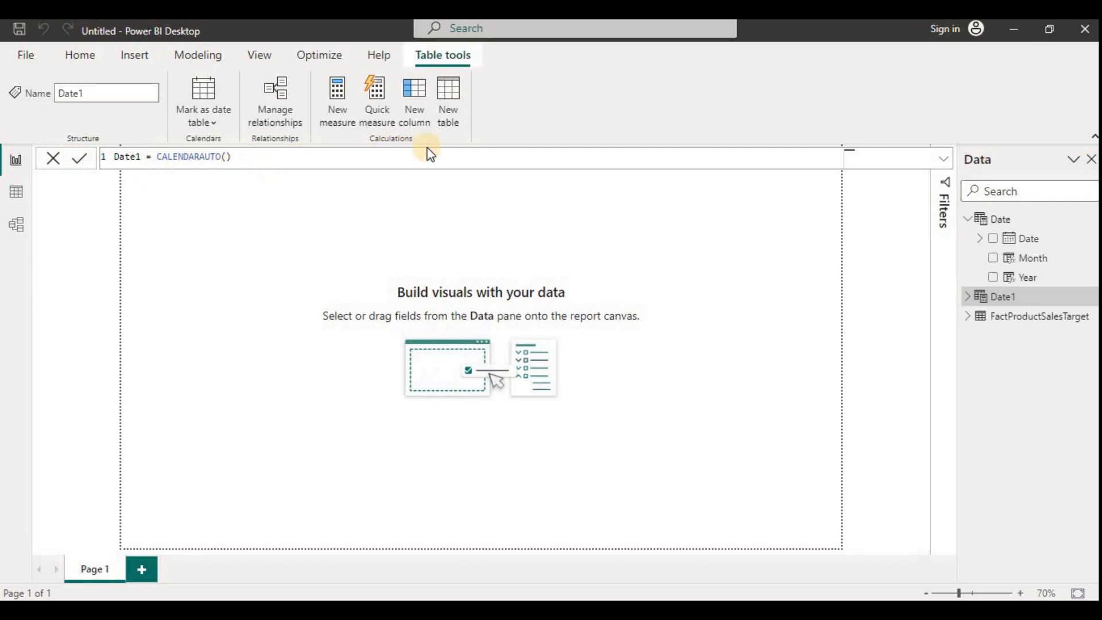
left_click(17, 194)
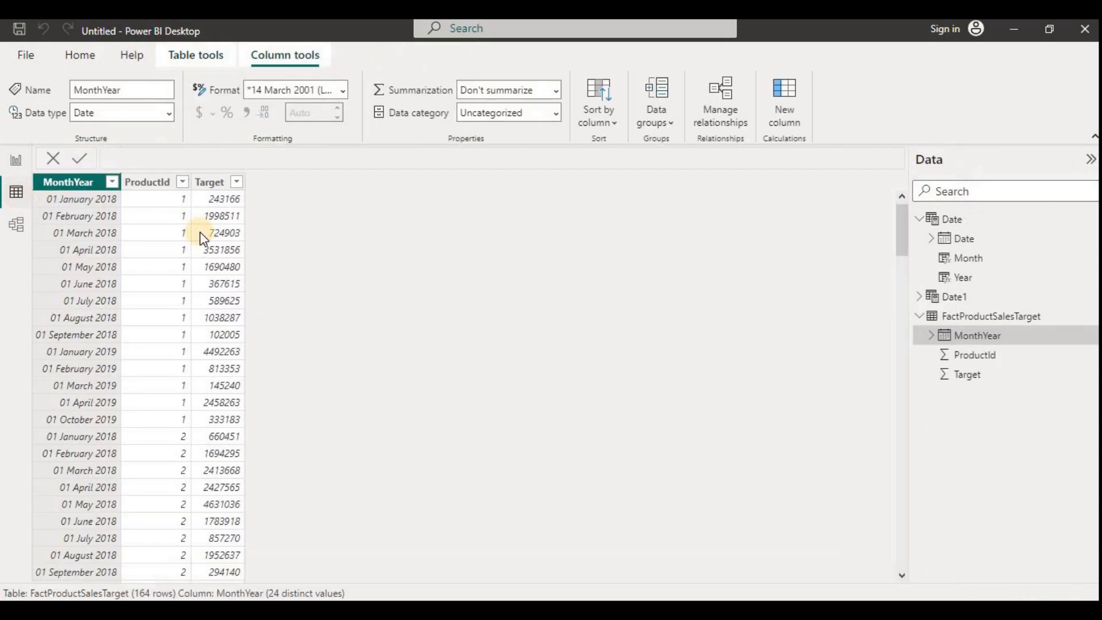
Show the rows of the Date1 table and inspect its Date column.
left_click(954, 298)
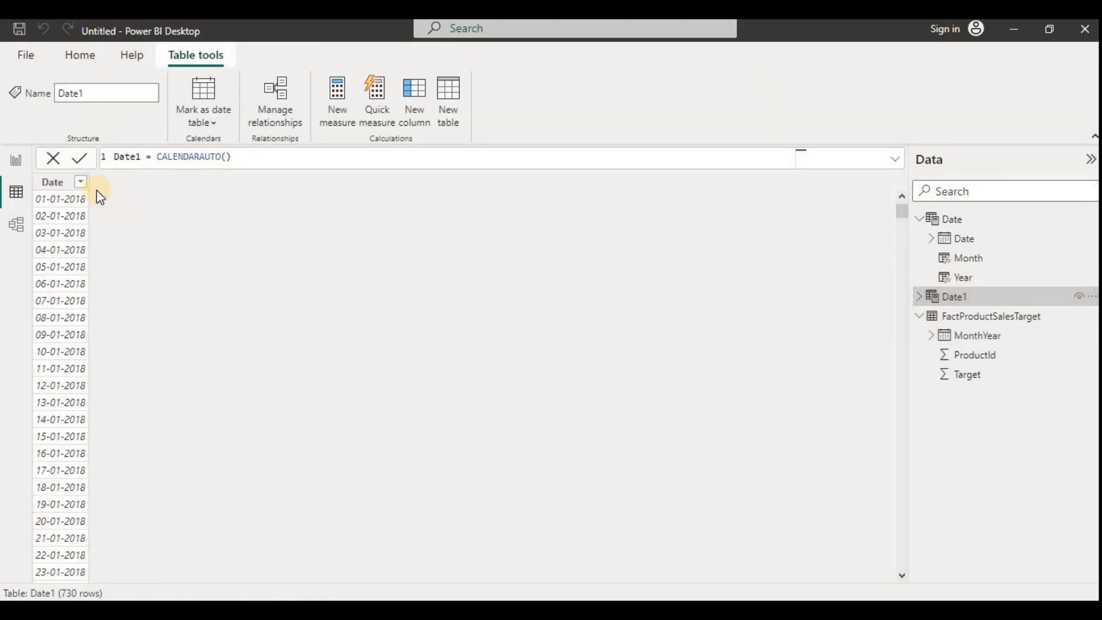
left_click(85, 182)
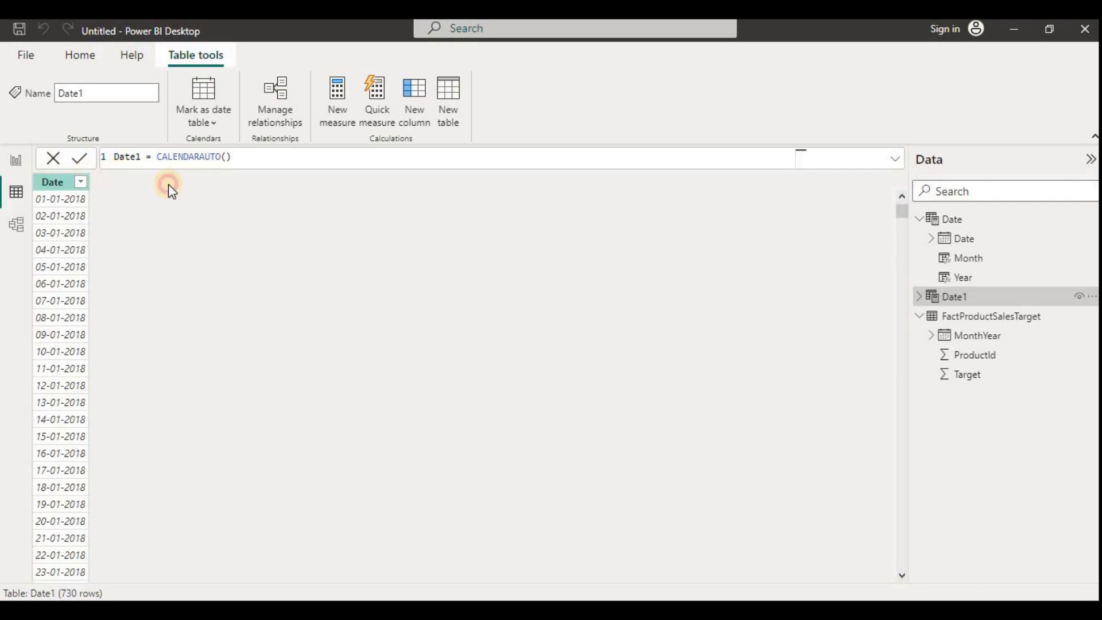
left_click(77, 181)
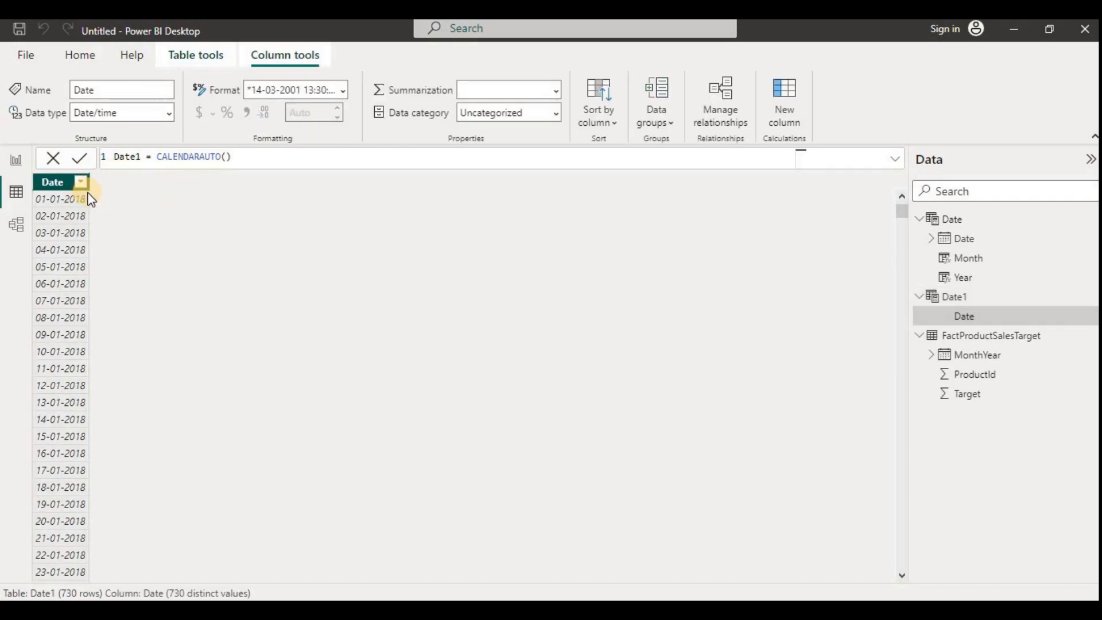
Sort FactProductSalesTarget by MonthYear ascending, followed by descending, to check its earliest and latest dates.
left_click(1008, 339)
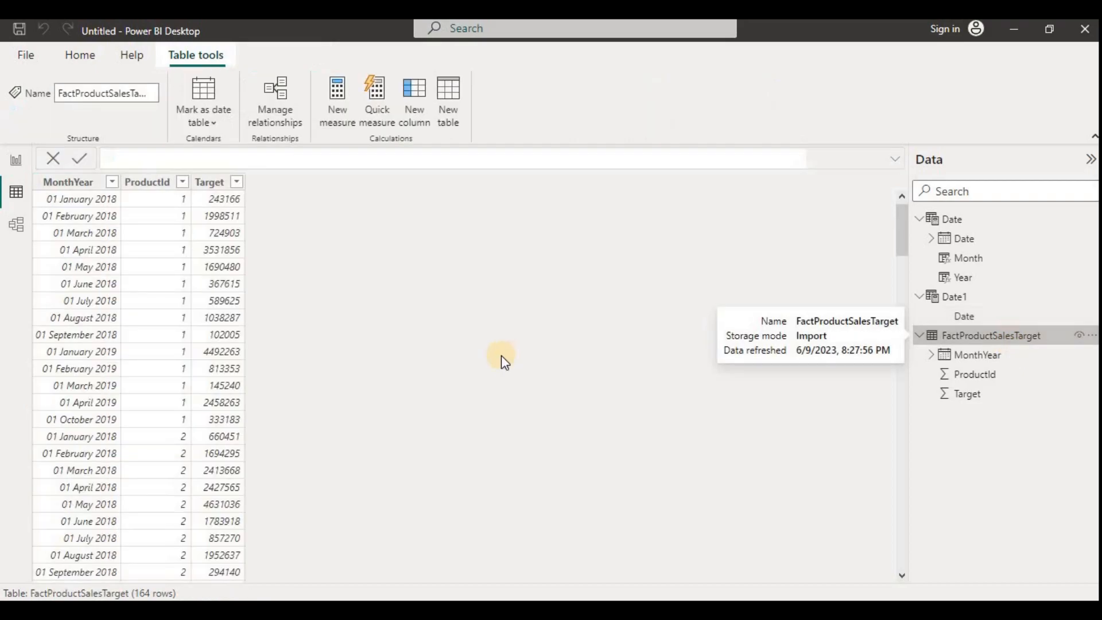
left_click(82, 216)
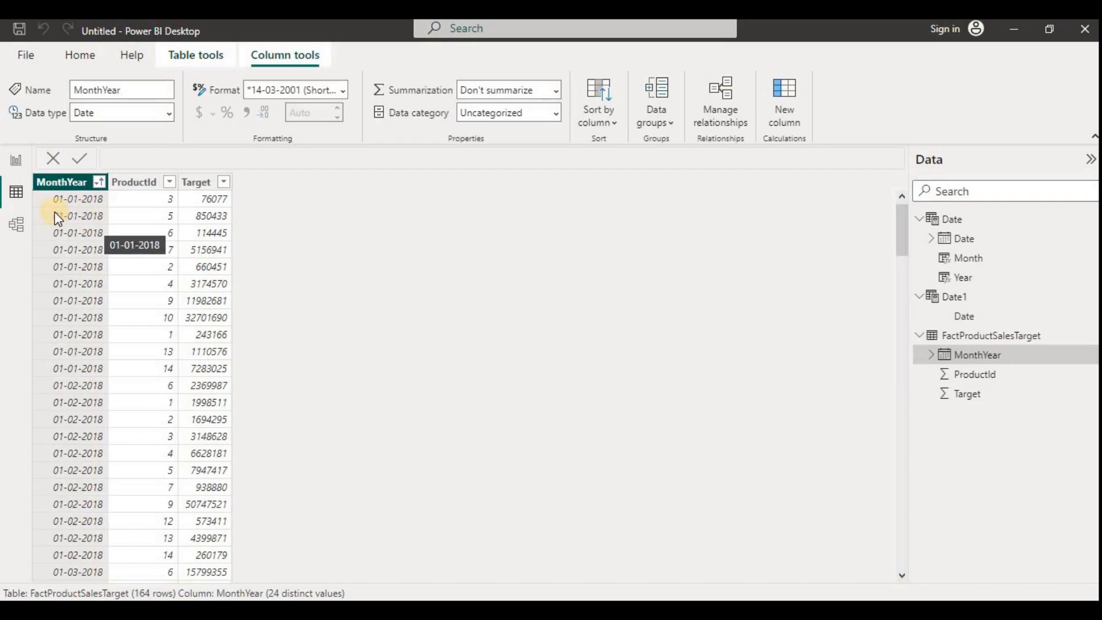
left_click(99, 183)
left_click(172, 167)
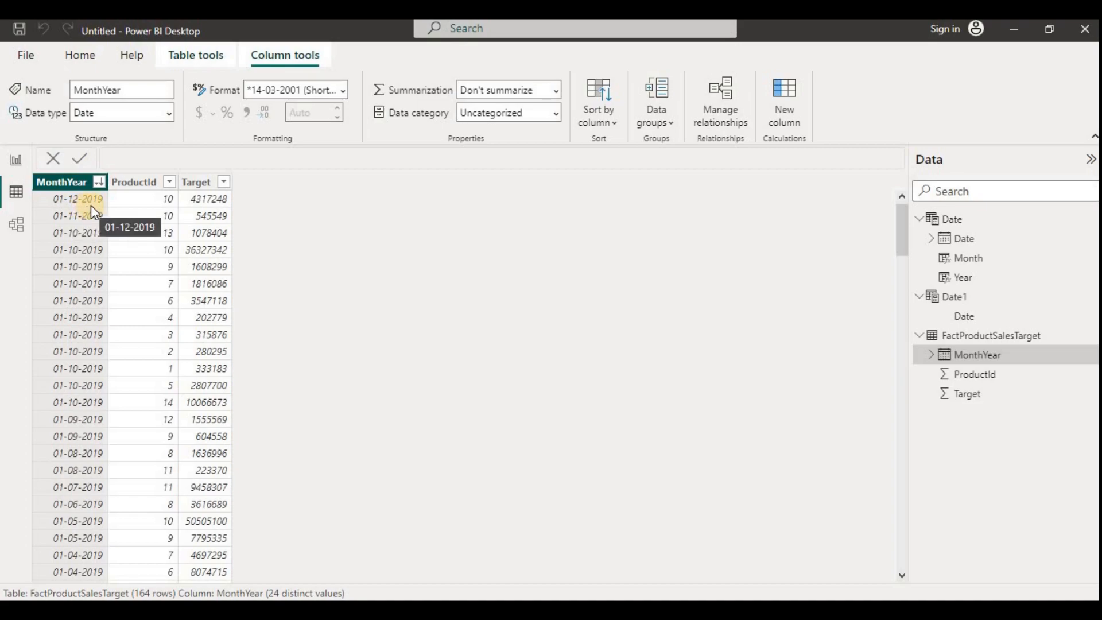
Sort the Date column of Date1 ascending, followed by descending, to check the range generated by CALENDARAUTO.
left_click(956, 310)
left_click(150, 182)
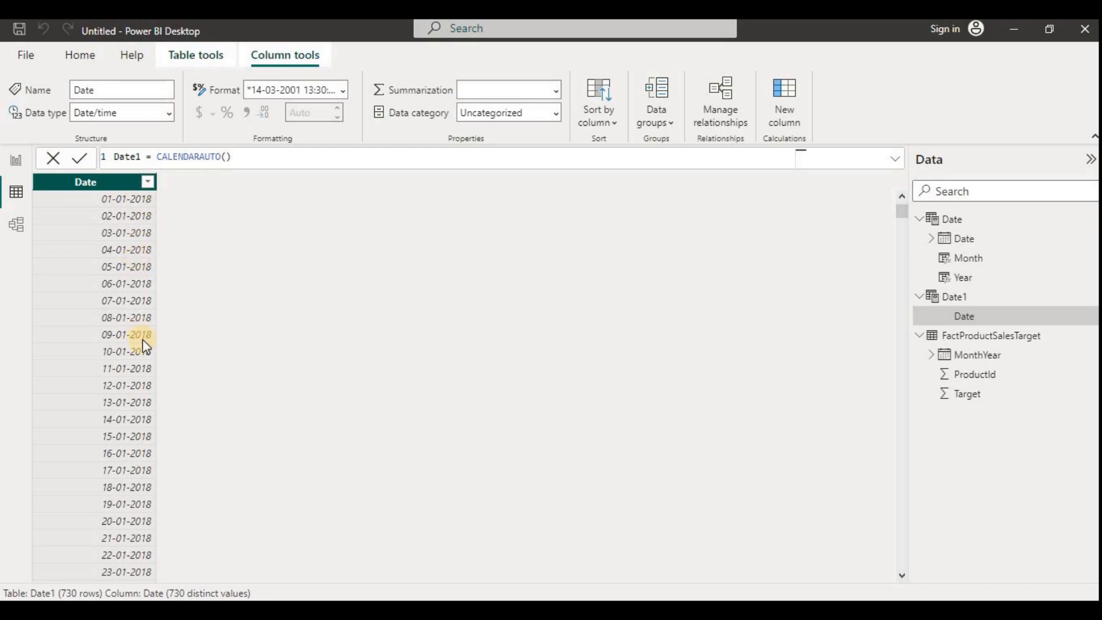
left_click(148, 181)
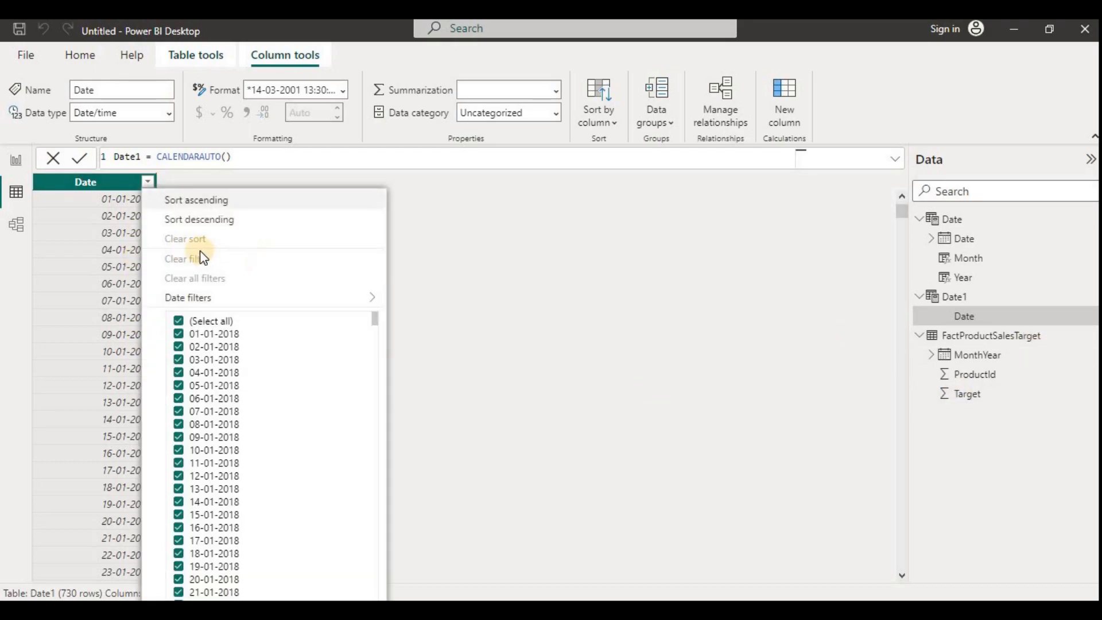
left_click(203, 202)
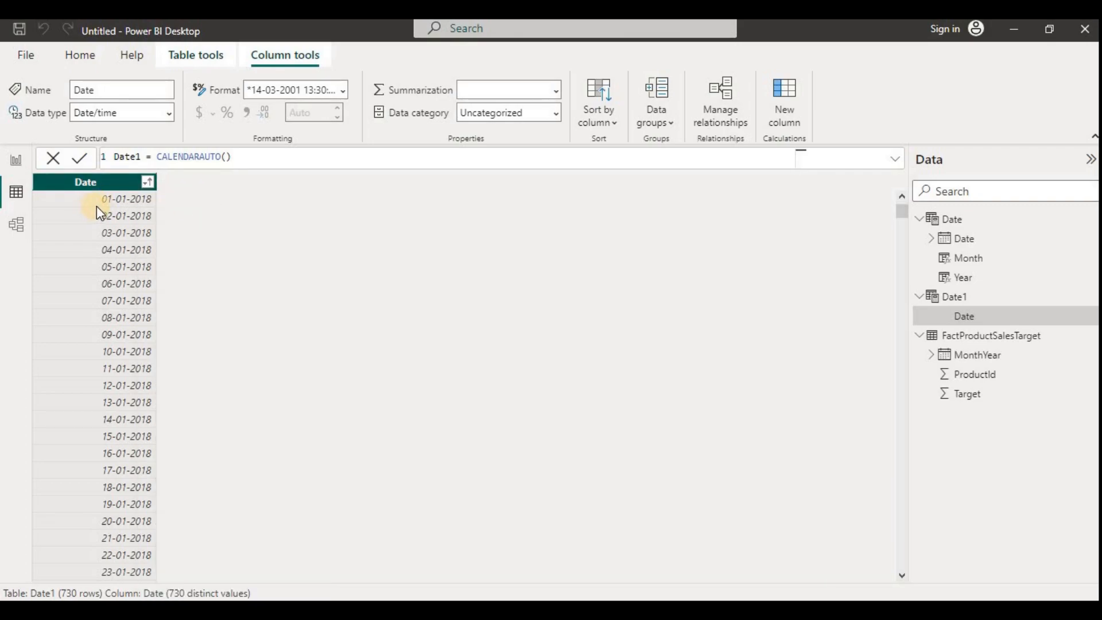
left_click(148, 182)
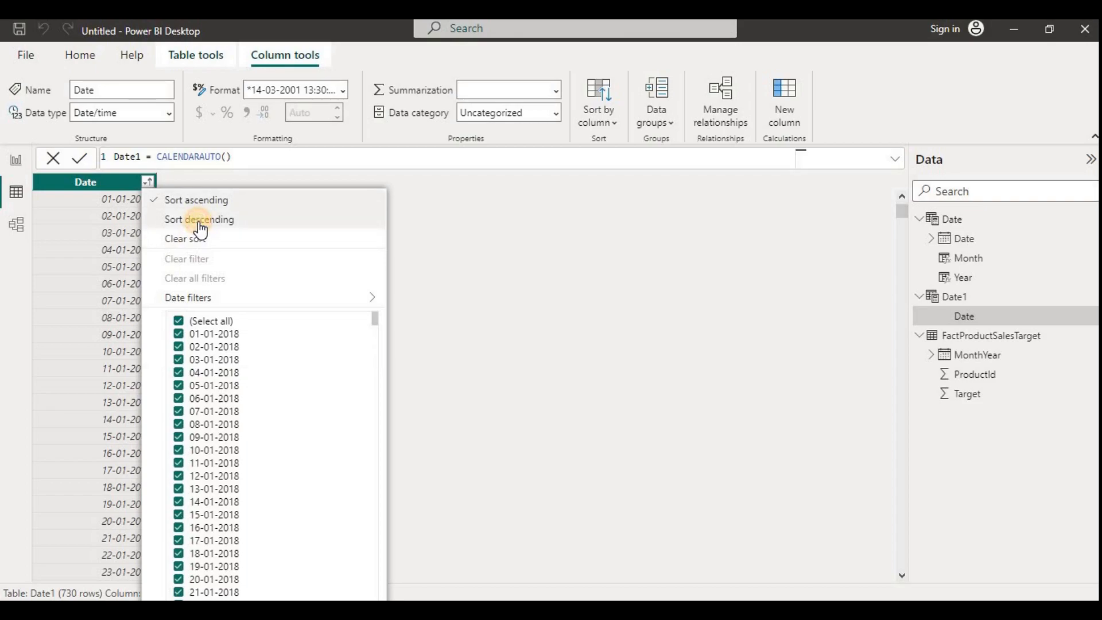
left_click(198, 220)
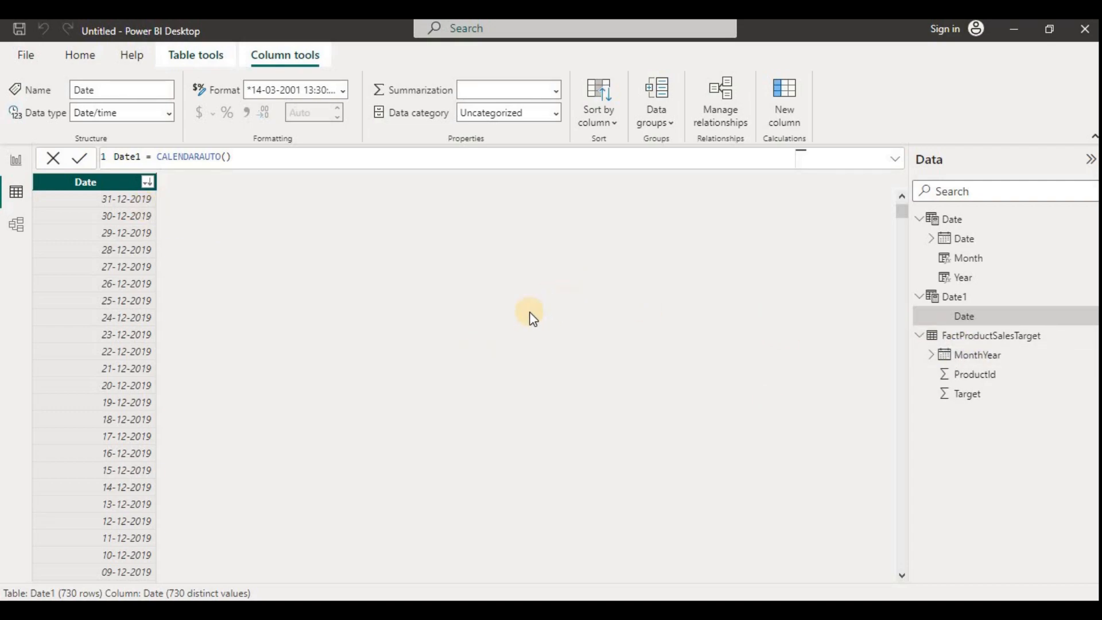
left_click(962, 297)
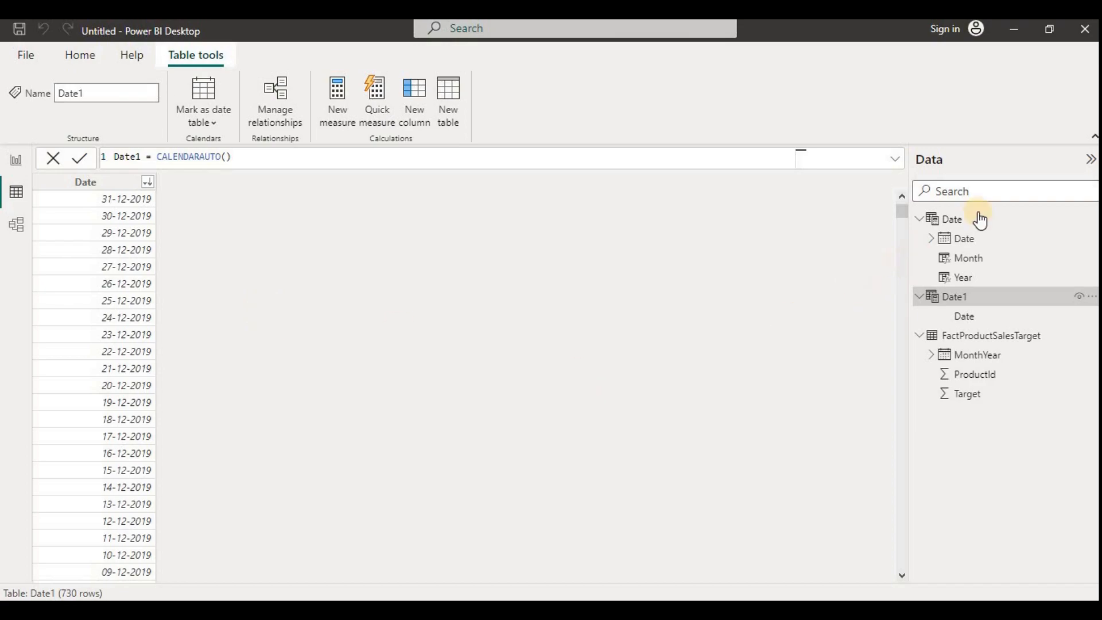
Mark the Date table as a date table, using its Date column as the date column.
left_click(950, 228)
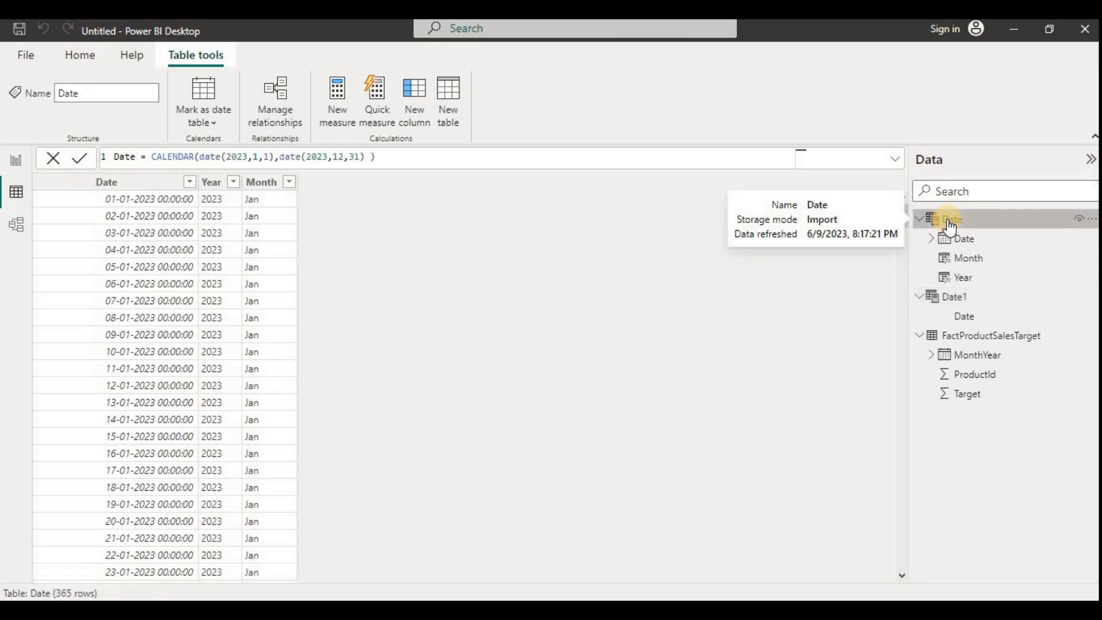
right_click(951, 228)
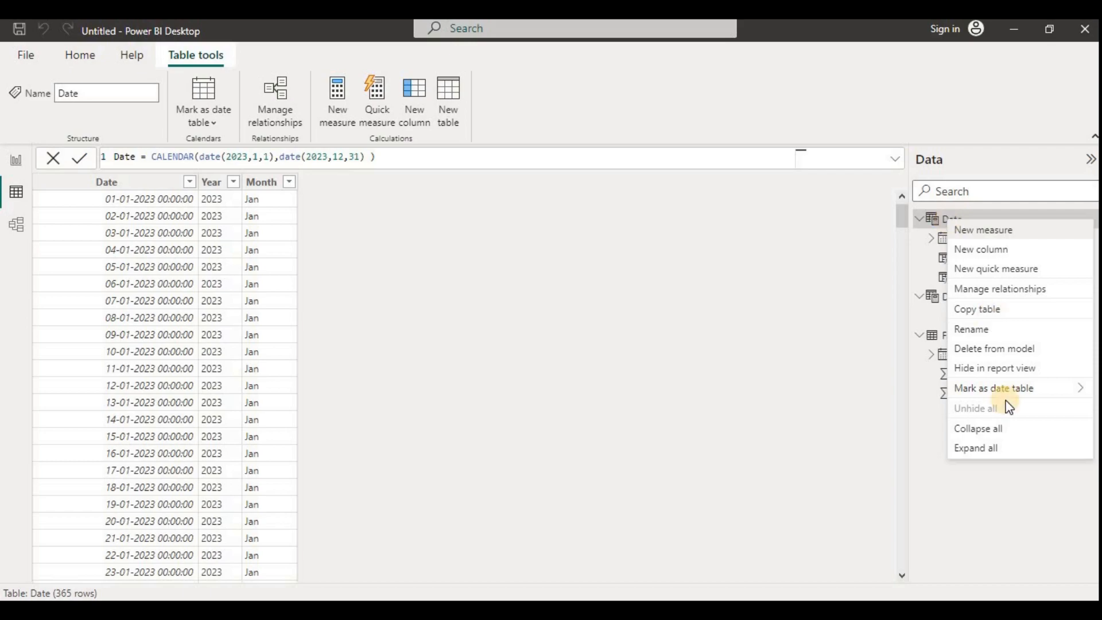
mouse_move(1011, 397)
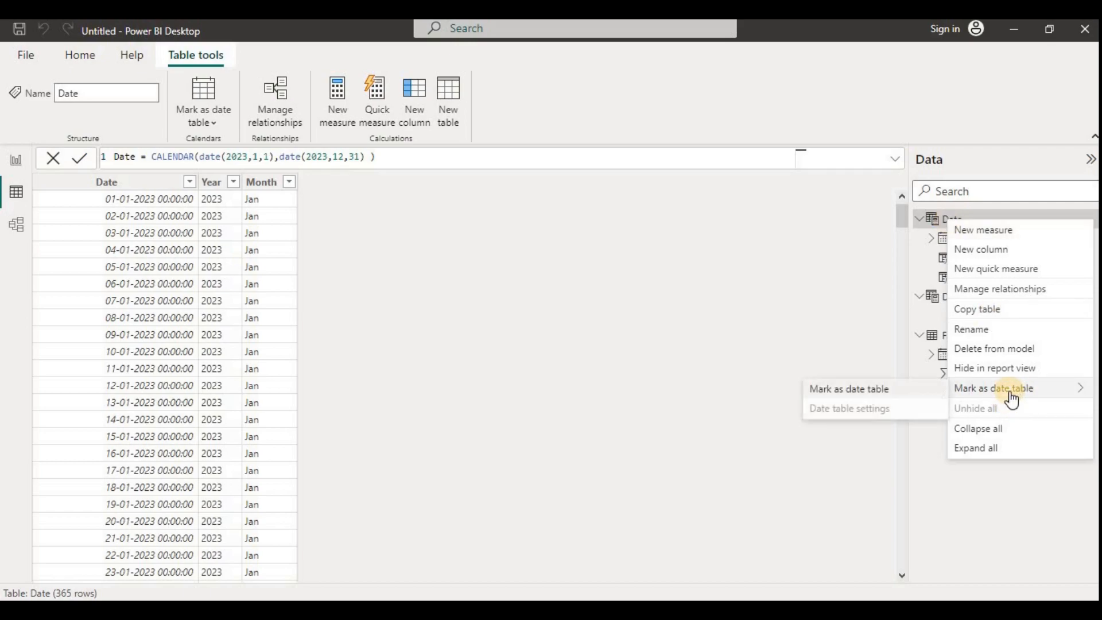
left_click(865, 395)
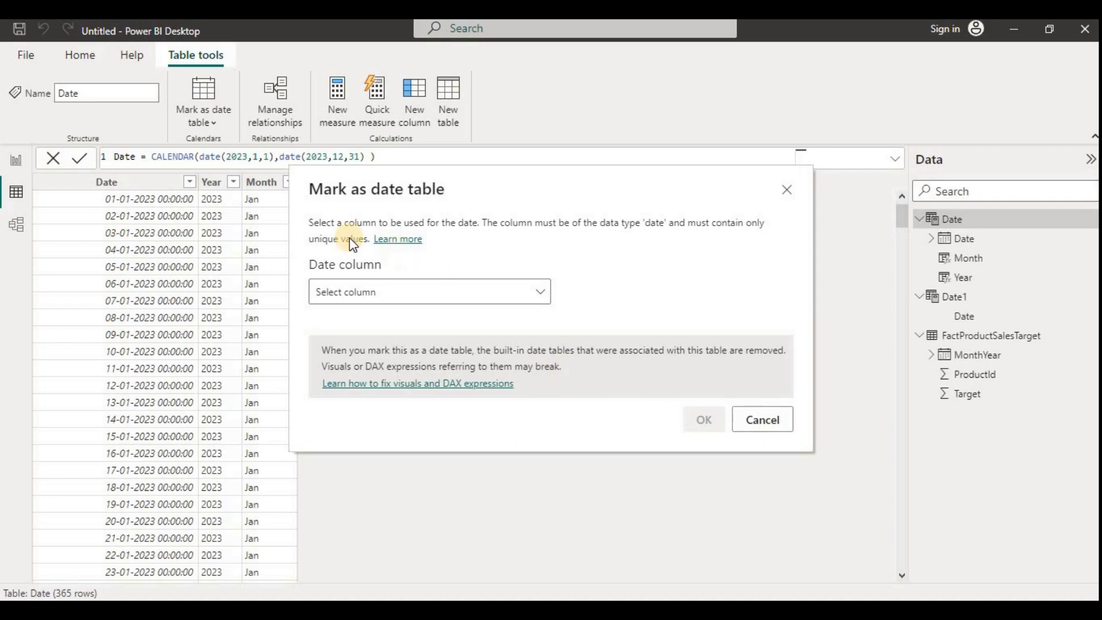
left_click(529, 296)
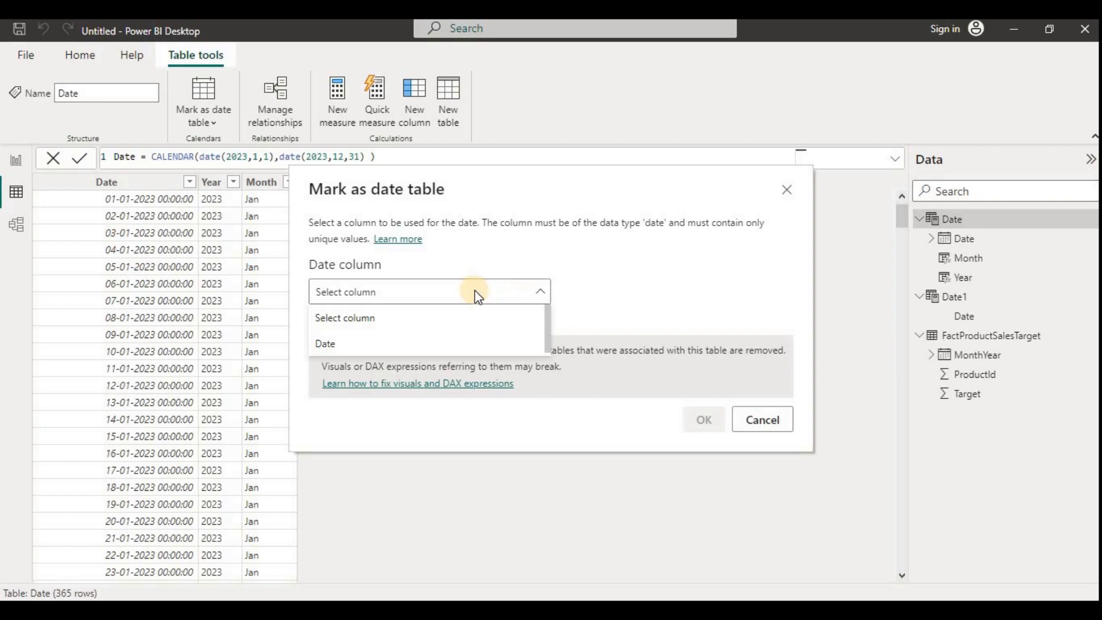
left_click(325, 344)
left_click(701, 430)
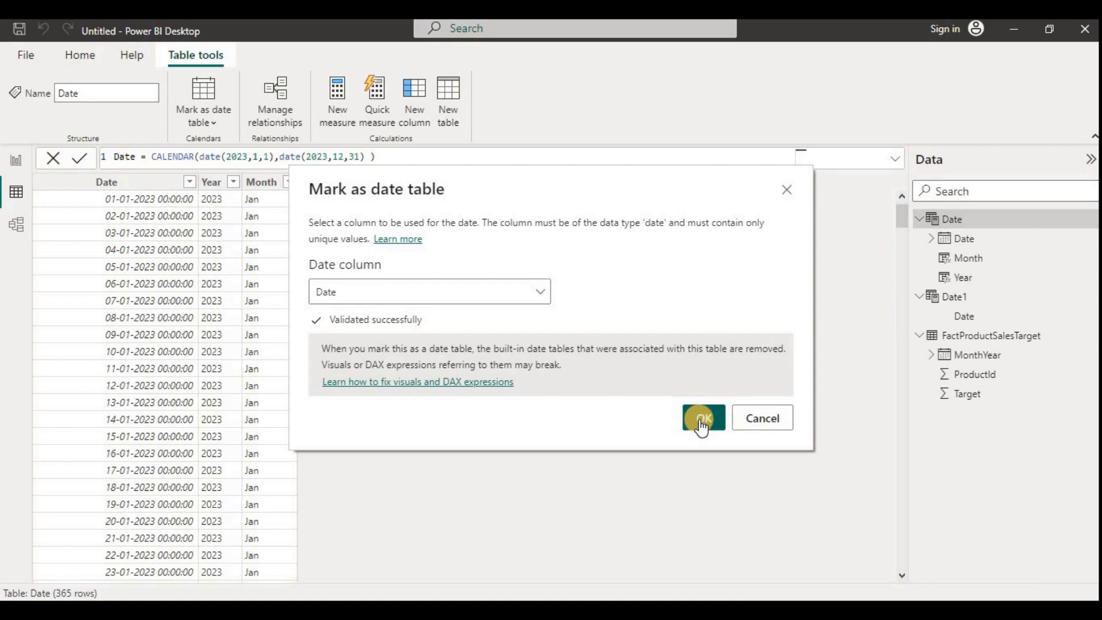
left_click(702, 419)
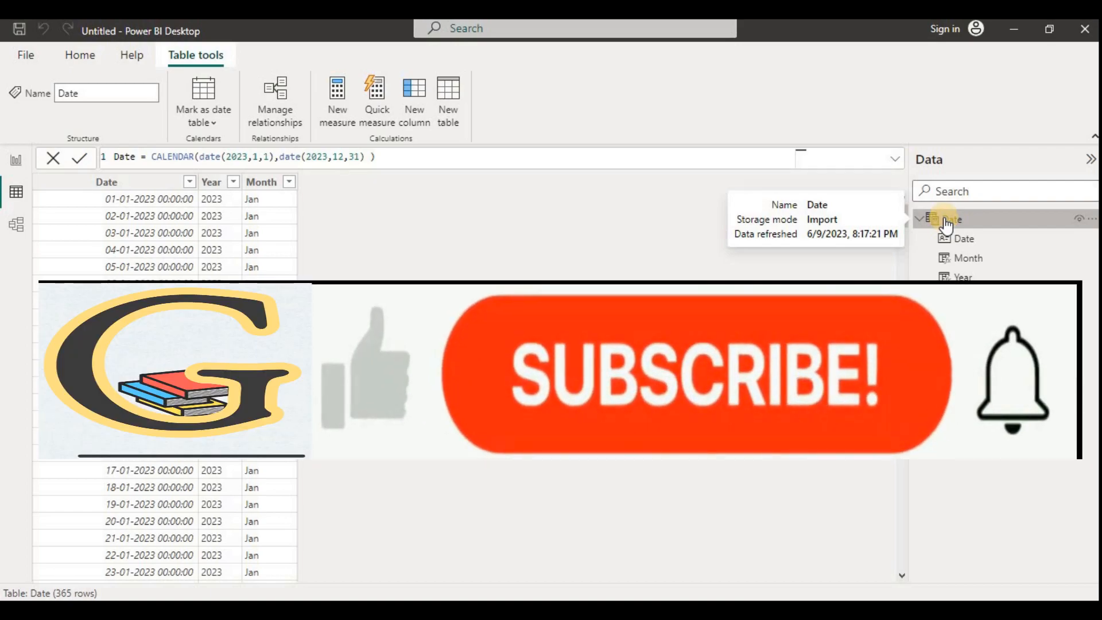
Show the model diagram and move the FactProductSalesTarget table directly below the Date table.
left_click(19, 225)
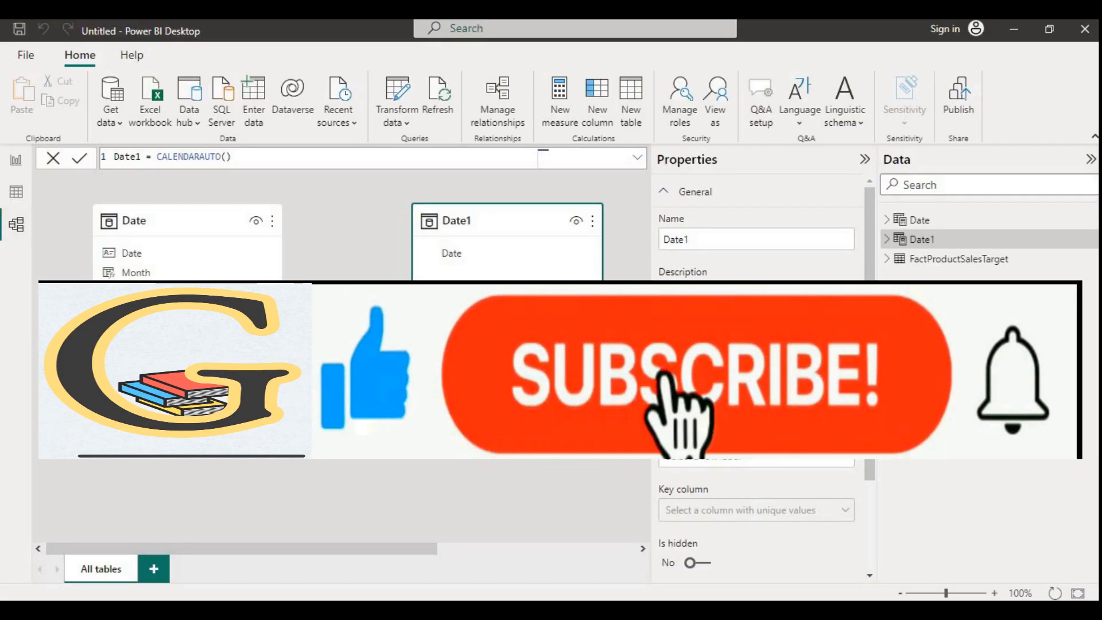
left_click_drag(302, 546, 553, 543)
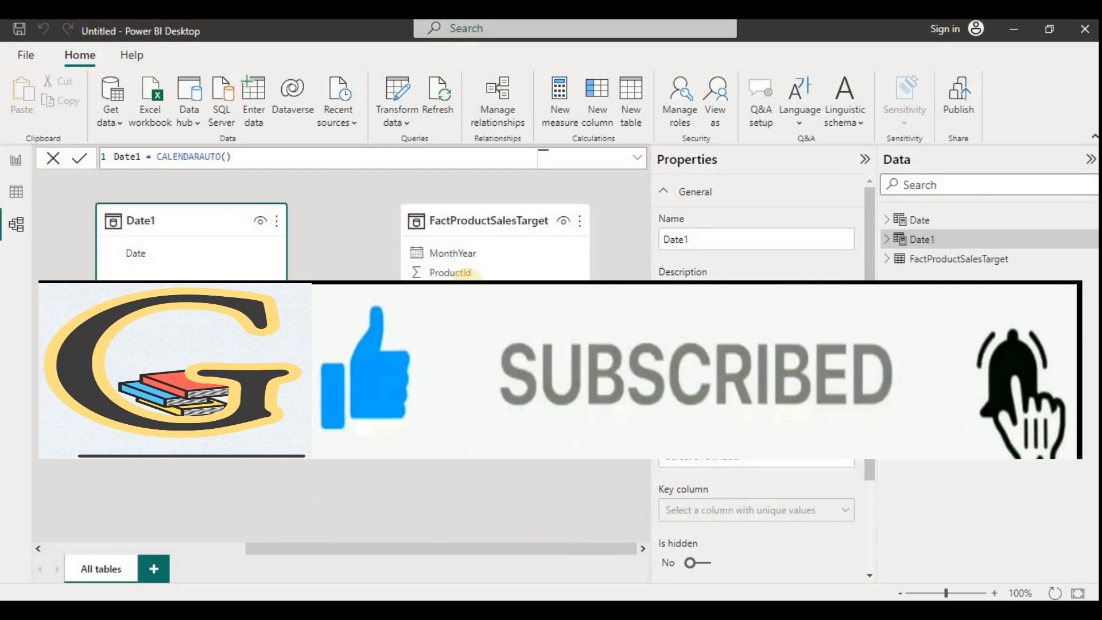
left_click_drag(498, 219, 164, 431)
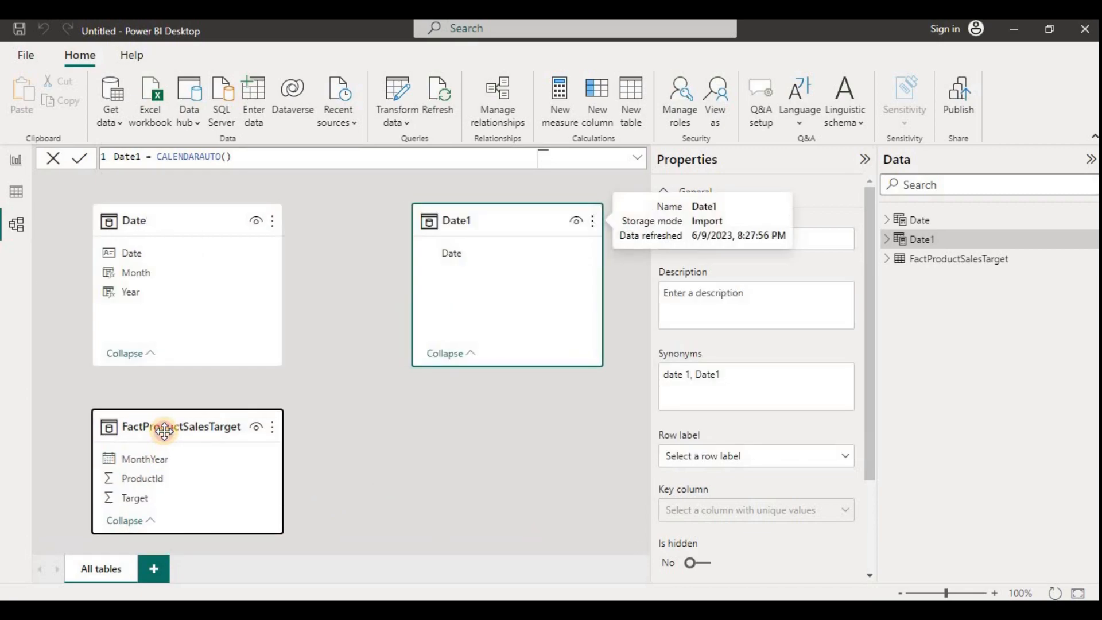